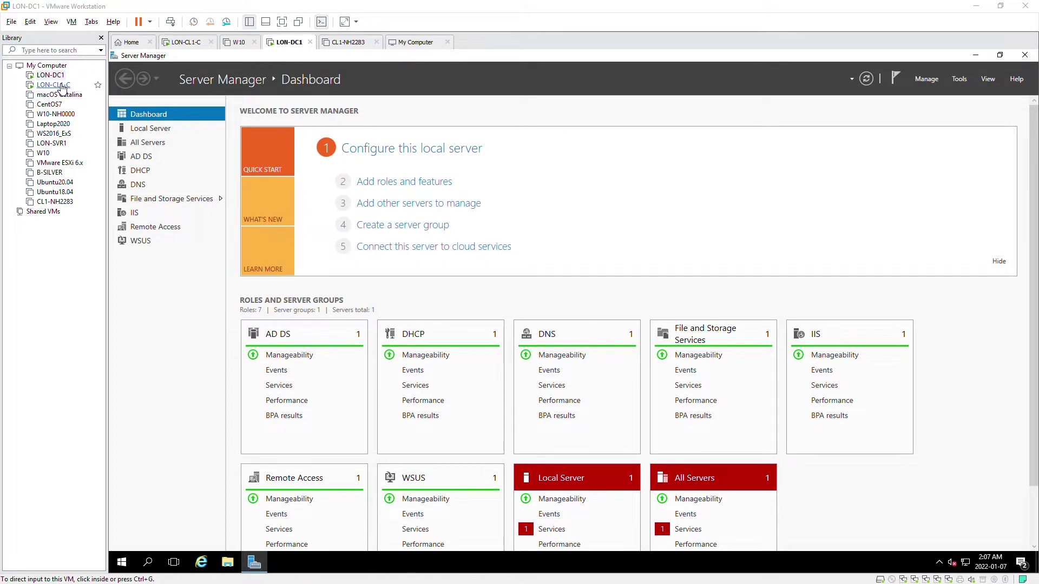
On LON-DC1, launch a blank Microsoft Management Console with the mmc command
{"action": "double_click", "coordinate": [54, 85]}
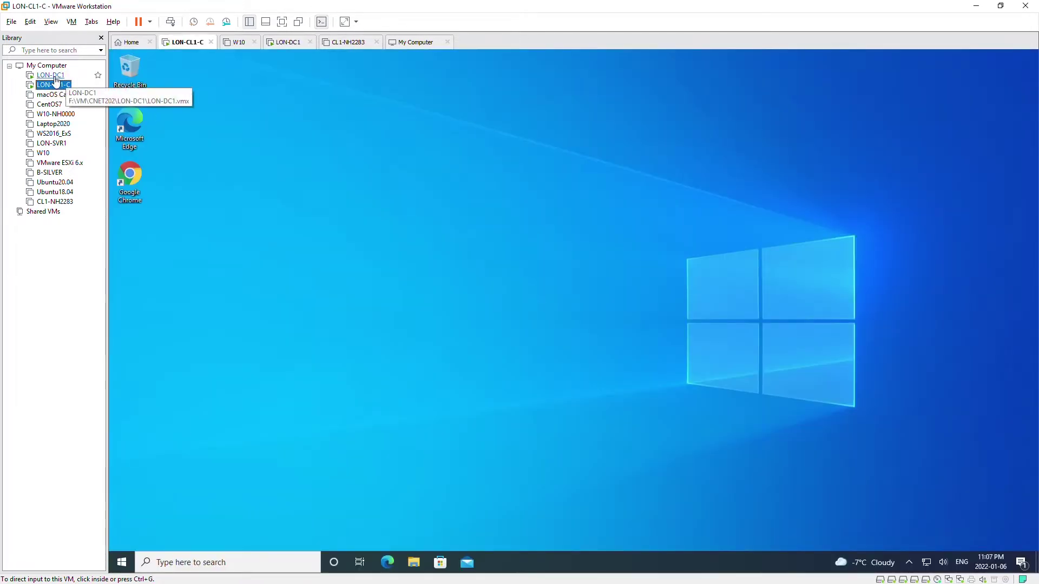
{"action": "double_click", "coordinate": [52, 76]}
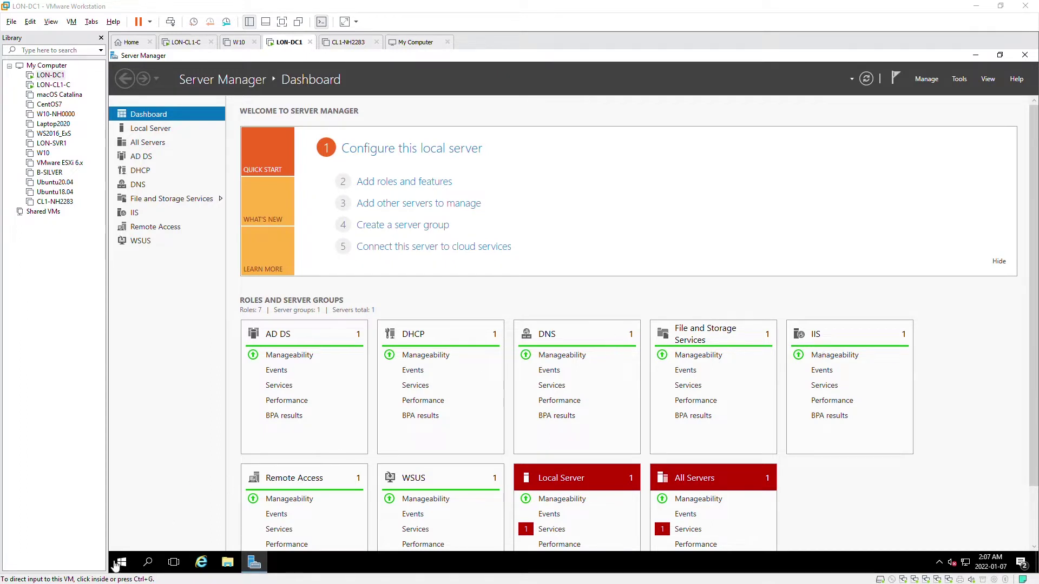
{"action": "left_click", "coordinate": [116, 578]}
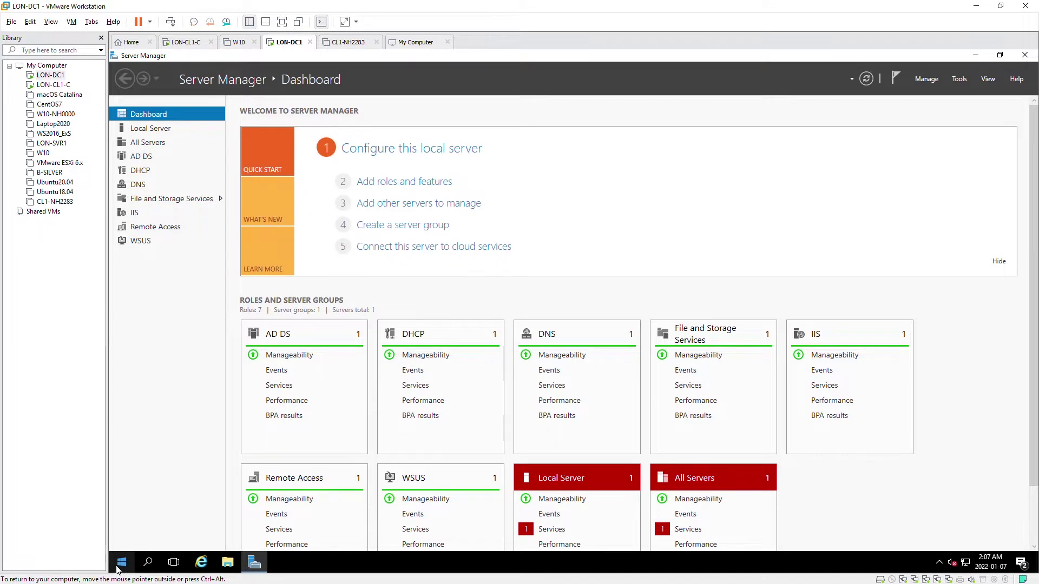
{"action": "left_click", "coordinate": [120, 565]}
{"action": "type", "text": "mmc"}
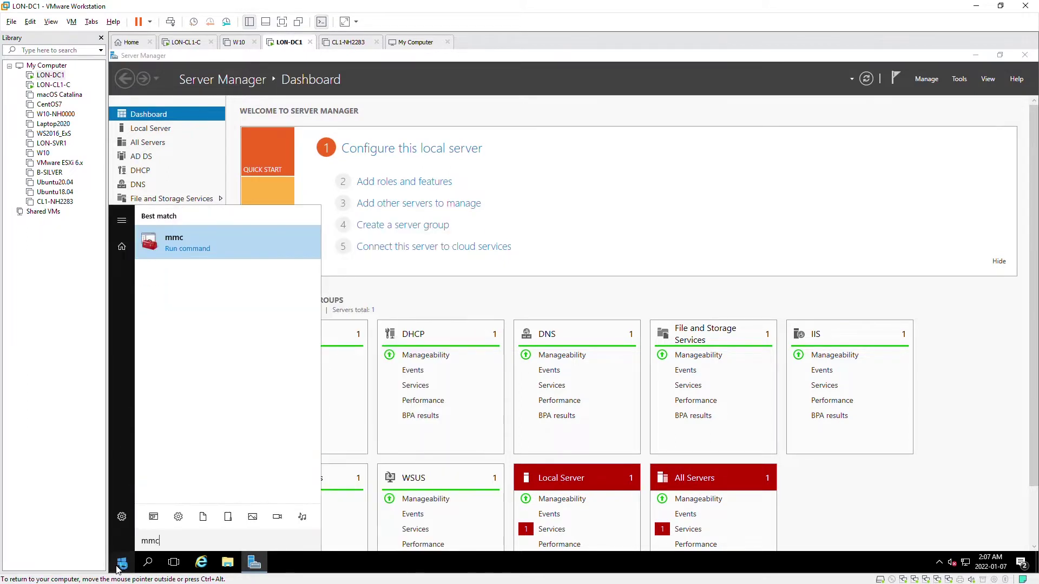
{"action": "key", "text": "Return"}
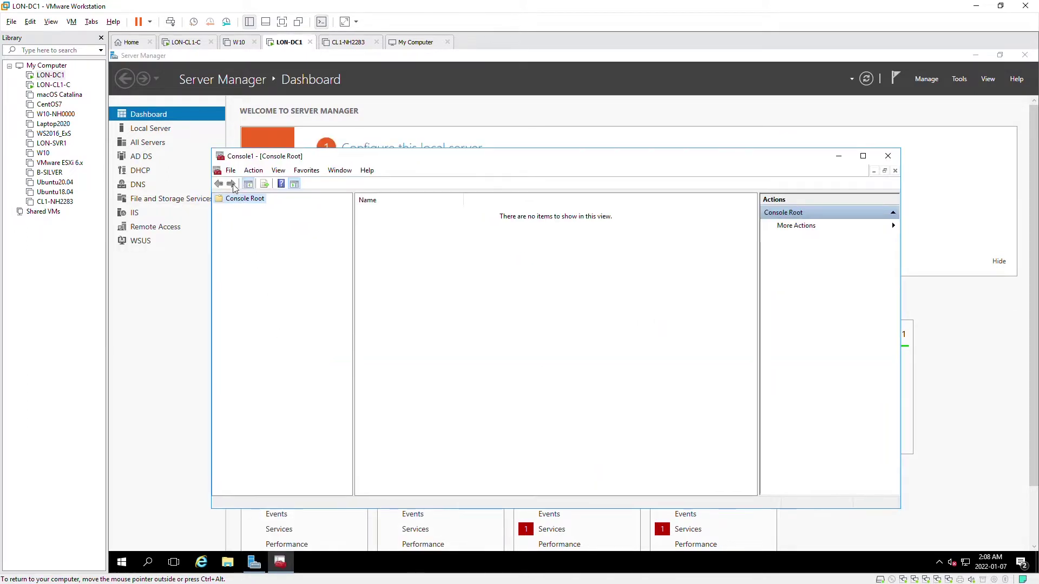
Add the Computer Management snap-in for the local computer to Console1
{"action": "left_click", "coordinate": [231, 170]}
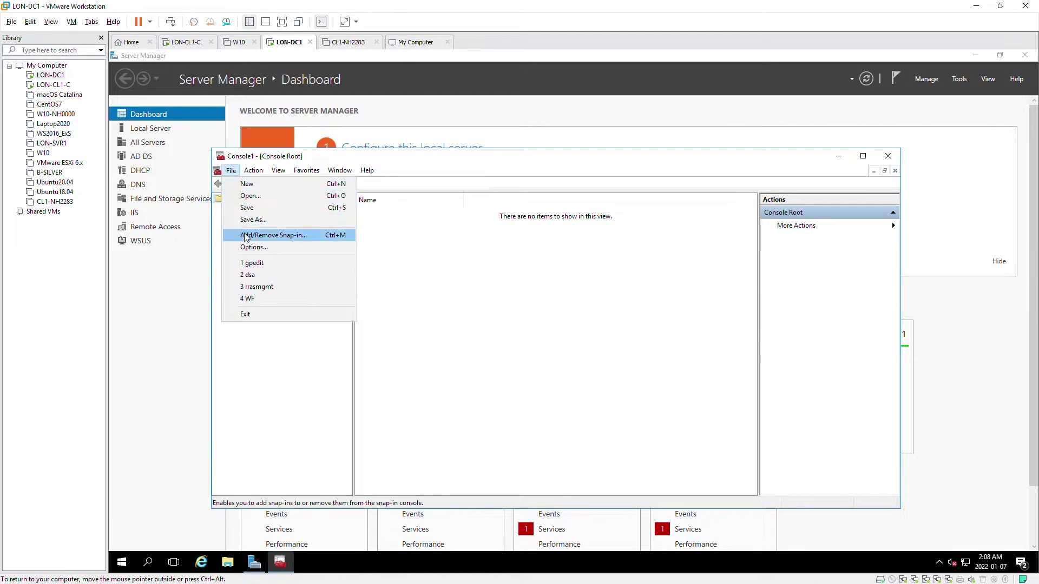
{"action": "left_click", "coordinate": [296, 239]}
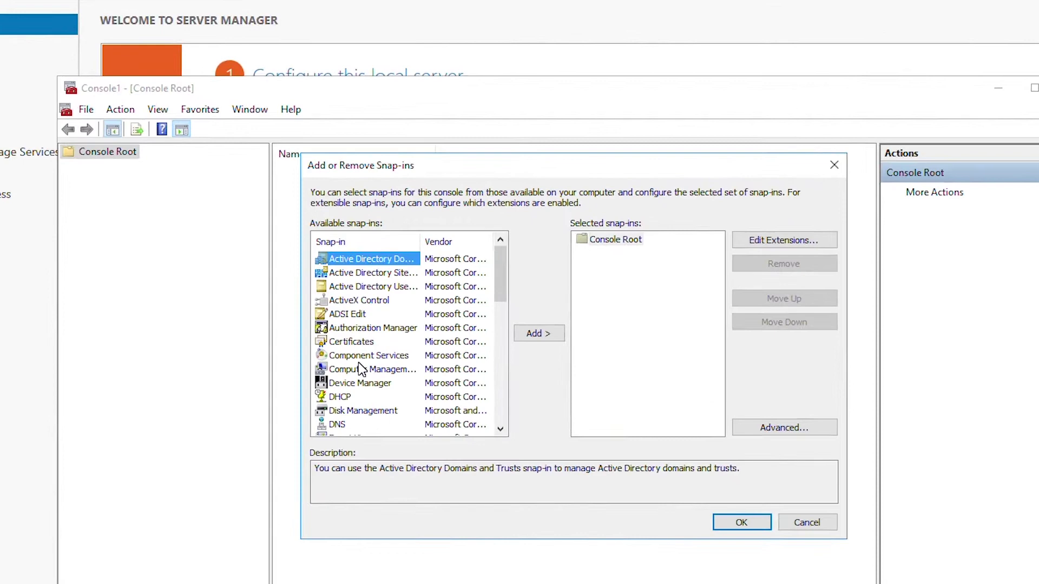
{"action": "left_click", "coordinate": [365, 372]}
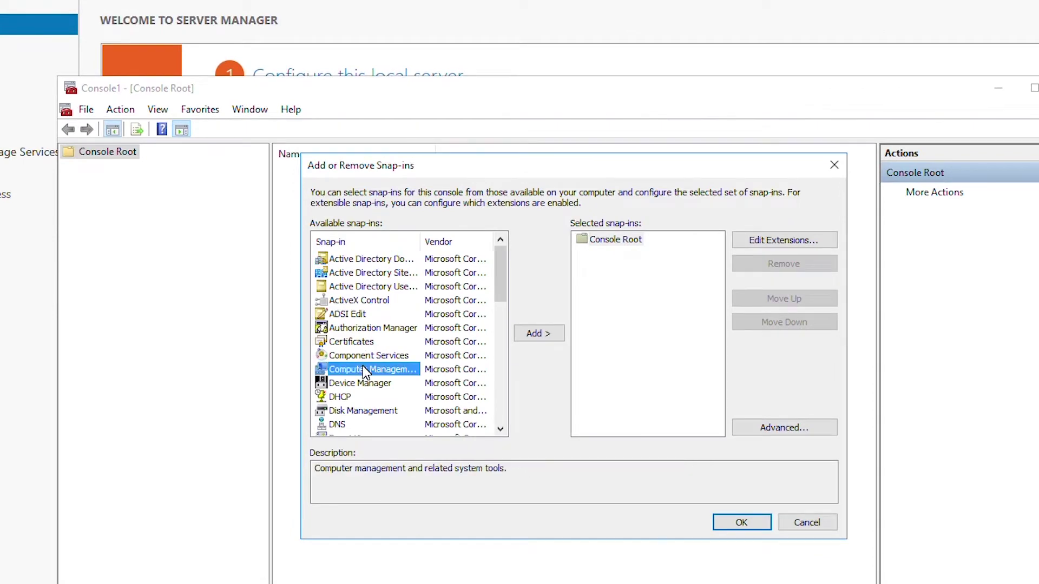
{"action": "left_click", "coordinate": [532, 334]}
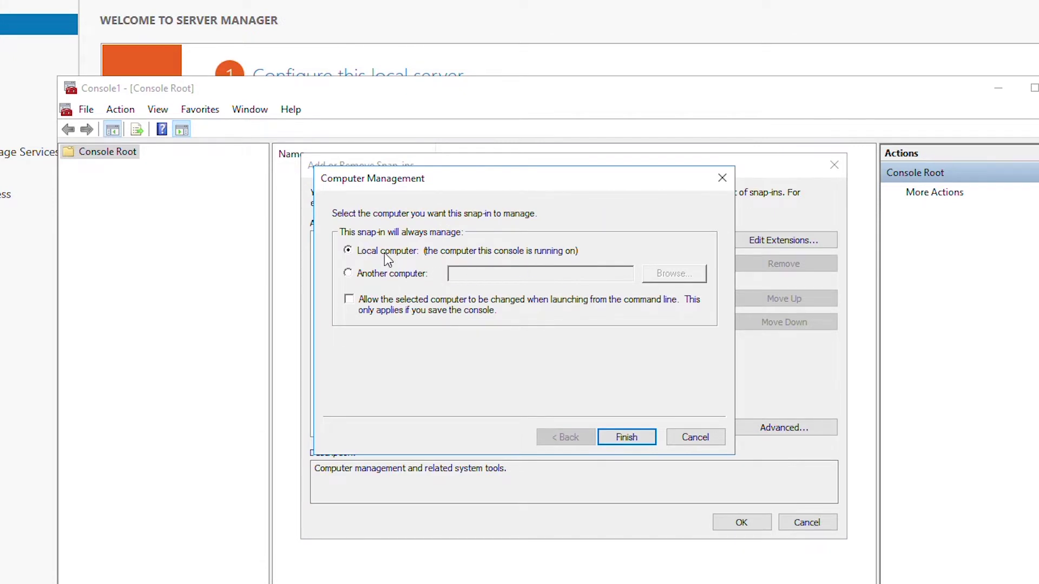
{"action": "left_click", "coordinate": [634, 436]}
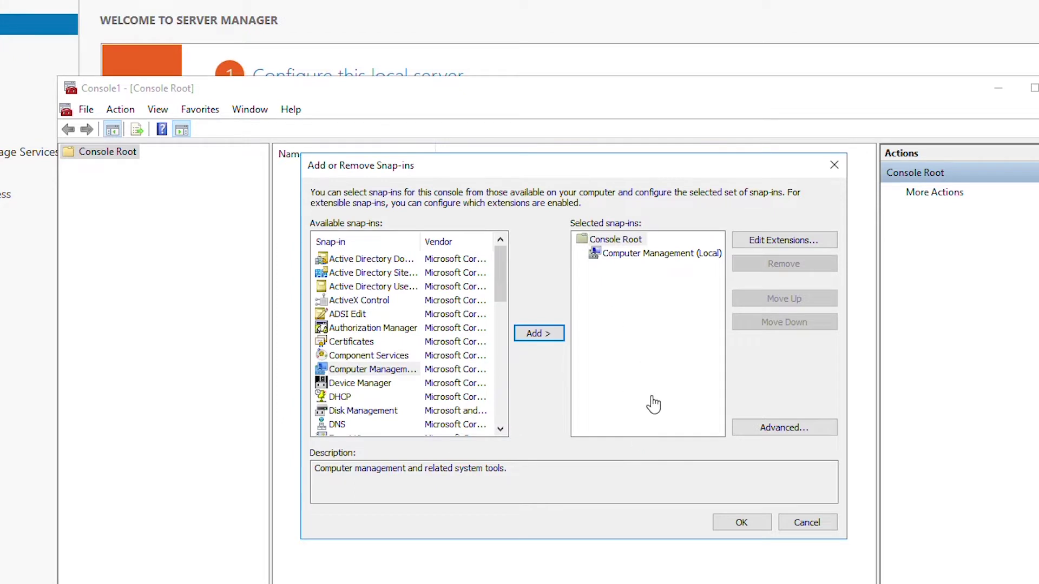
{"action": "left_click", "coordinate": [742, 522]}
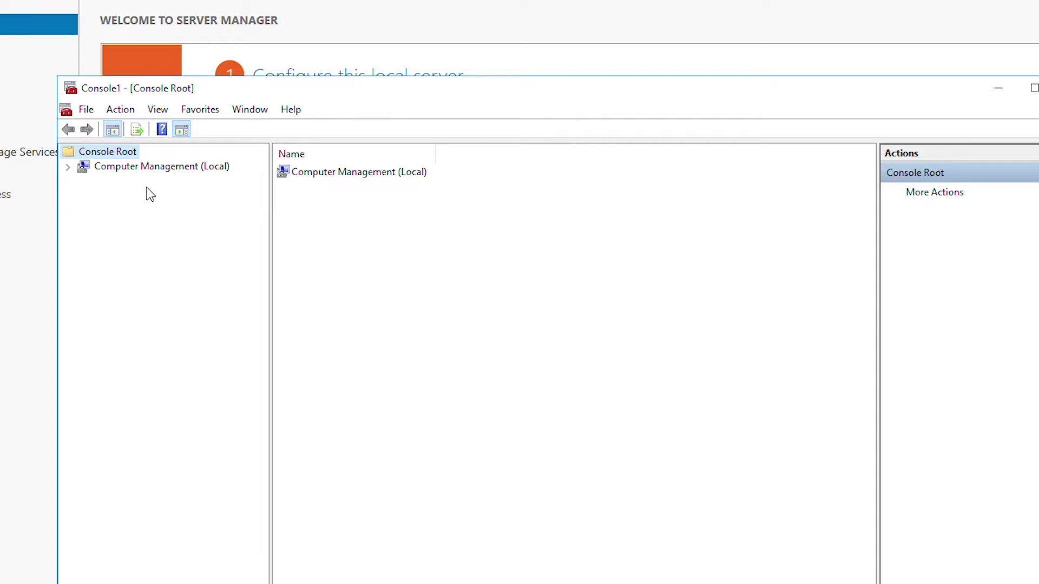
Choose 'Connect to another computer...' on the Computer Management (Local) node
{"action": "left_click", "coordinate": [140, 168]}
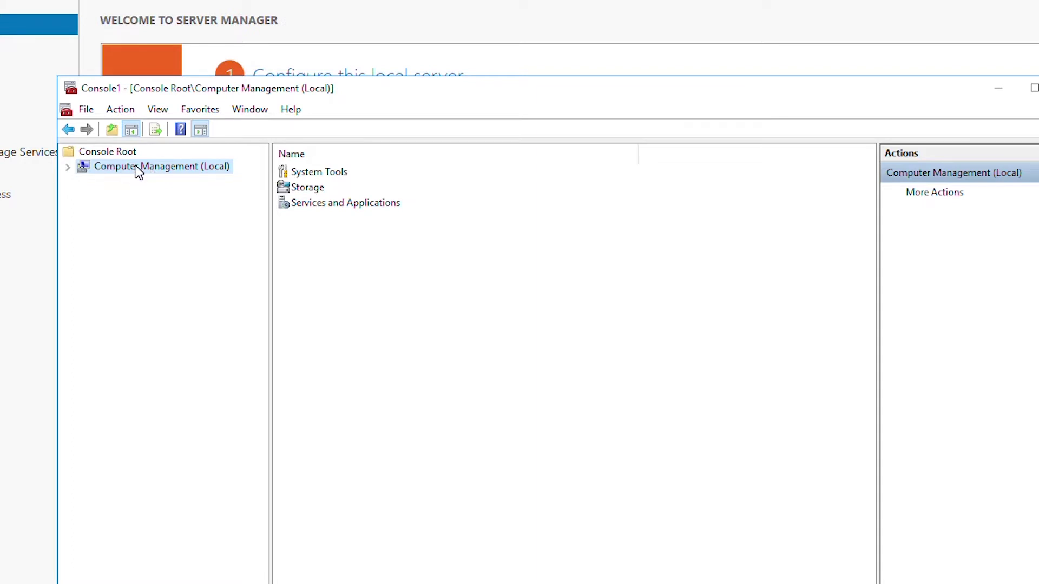
{"action": "right_click", "coordinate": [138, 172]}
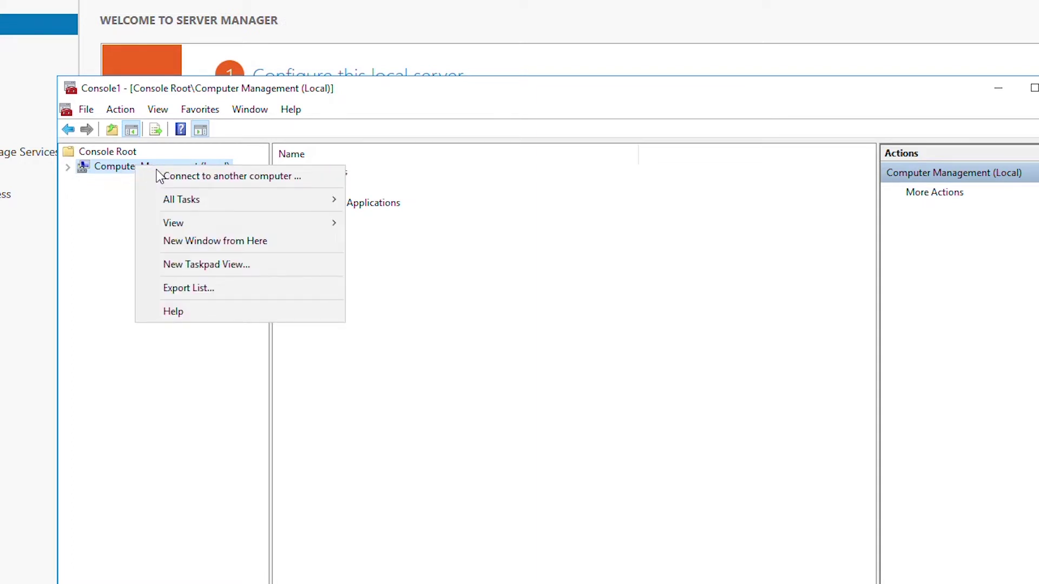
{"action": "left_click", "coordinate": [194, 175]}
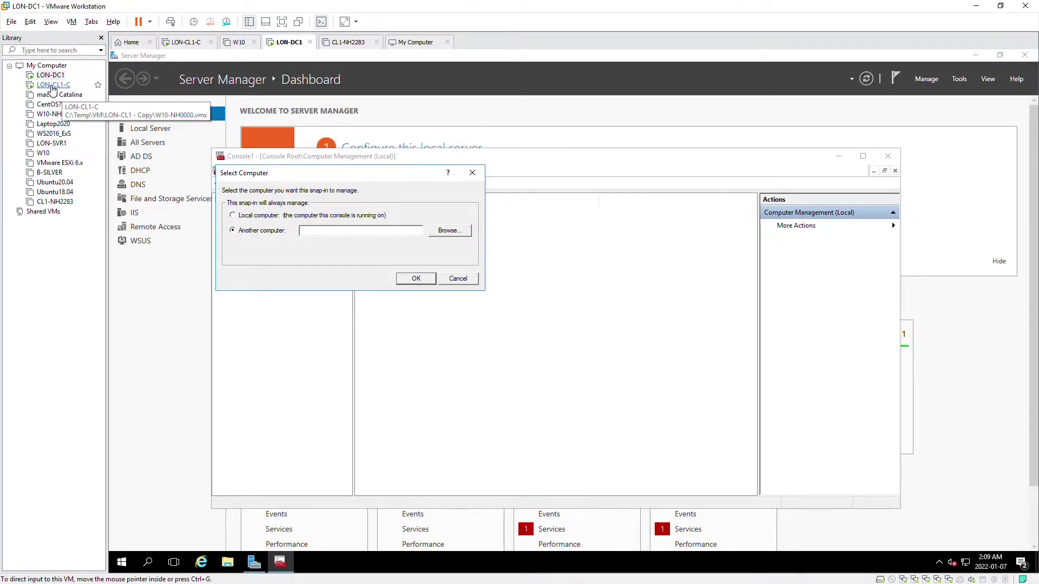
On LON-CL1-C, open System > About and select the device name LON-CL2
{"action": "left_click", "coordinate": [53, 85]}
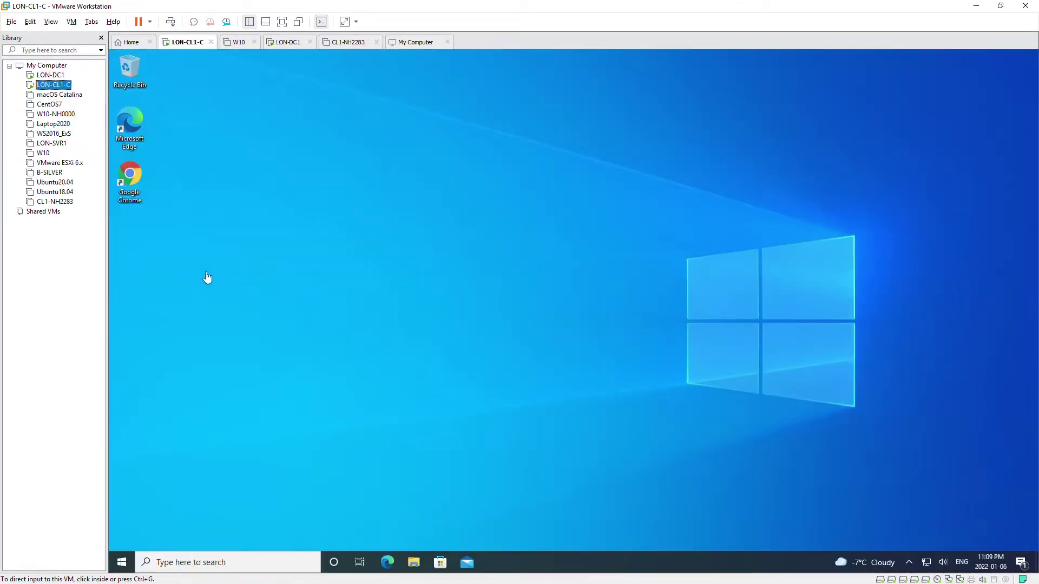
{"action": "left_click", "coordinate": [206, 279]}
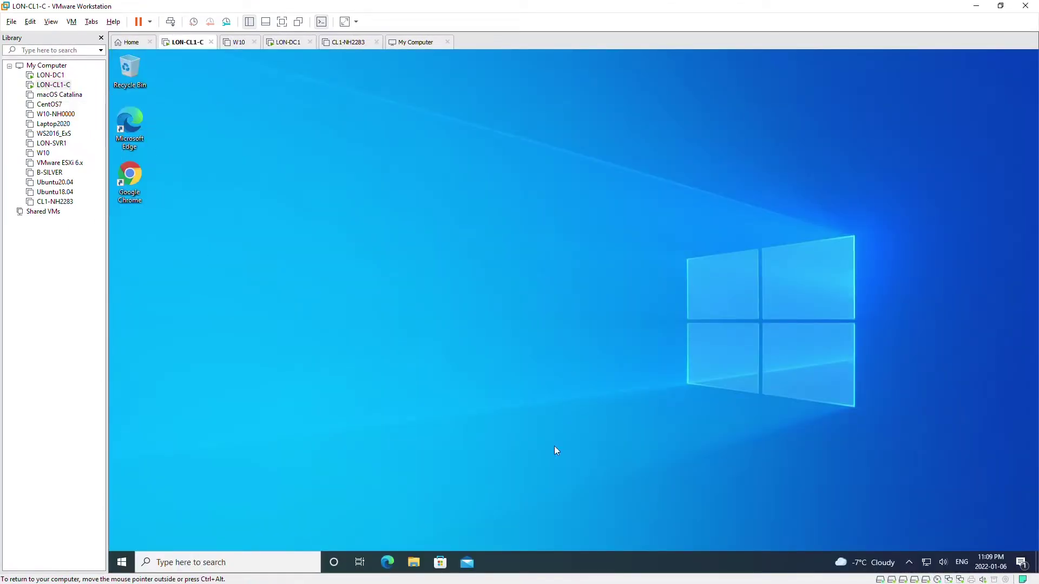
{"action": "right_click", "coordinate": [123, 568]}
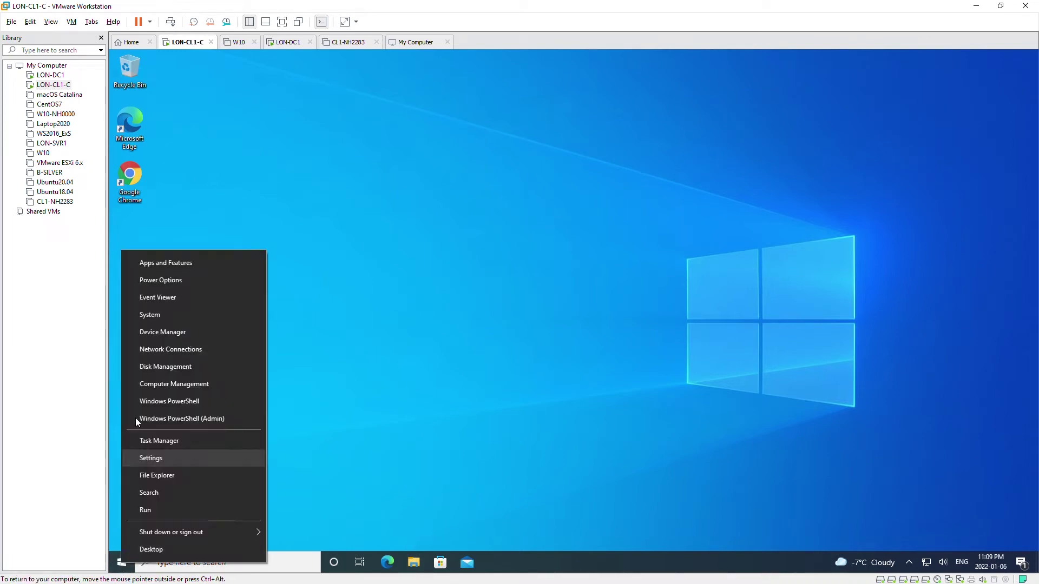
{"action": "left_click", "coordinate": [197, 312]}
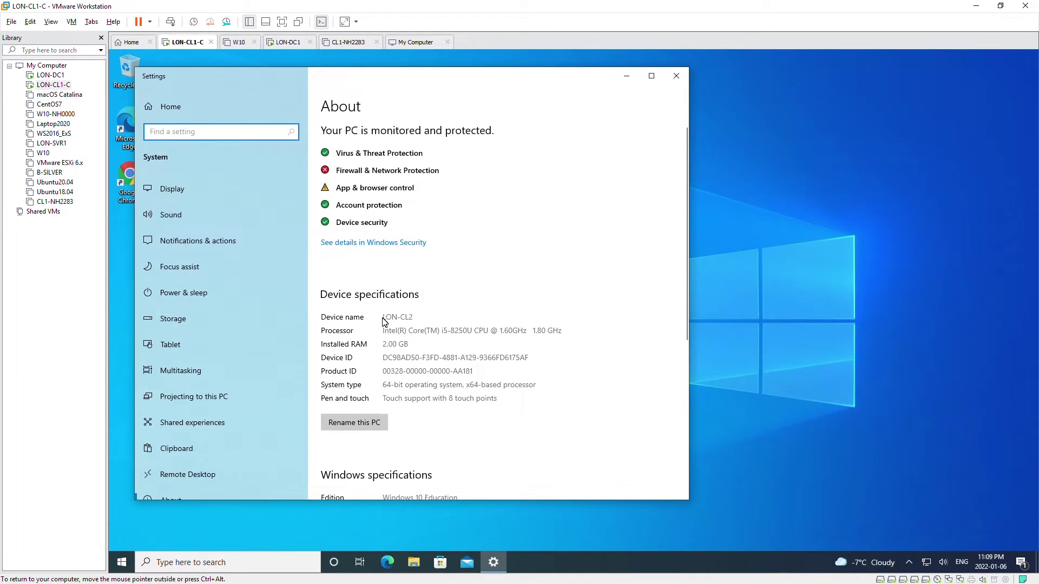
{"action": "left_click_drag", "start_coordinate": [383, 317], "coordinate": [413, 318]}
{"action": "key", "text": "ctrl+c"}
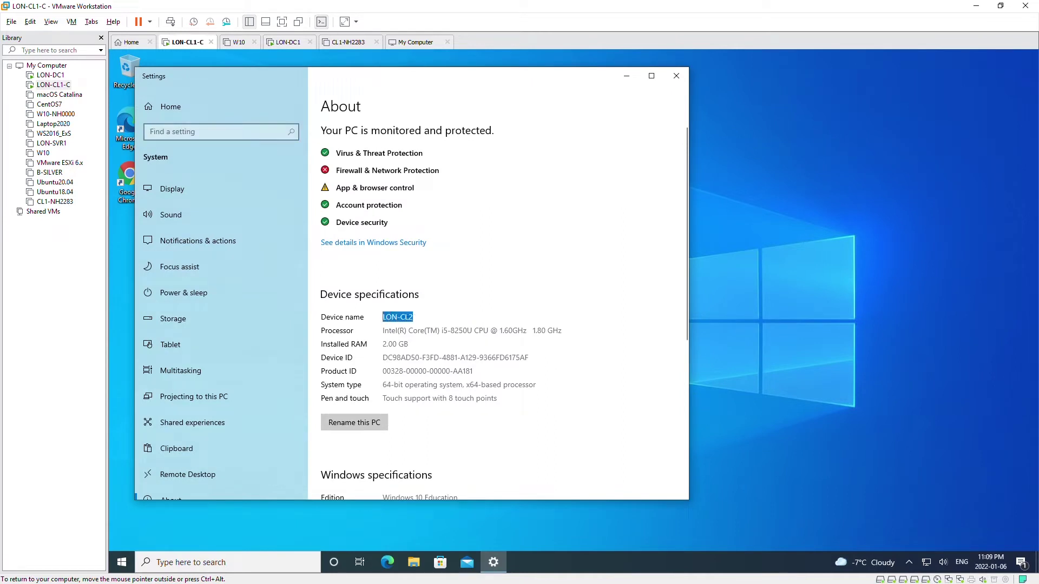
Point Computer Management at LON-CL2, verifying the pasted name with Check Names
{"action": "left_click", "coordinate": [50, 75]}
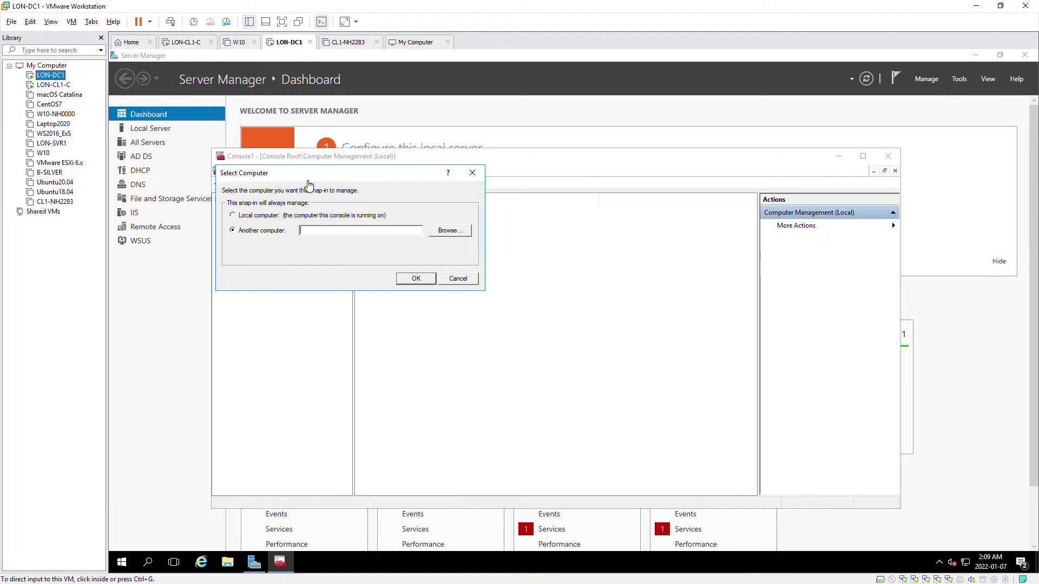
{"action": "left_click", "coordinate": [315, 231]}
{"action": "key", "text": "ctrl+v"}
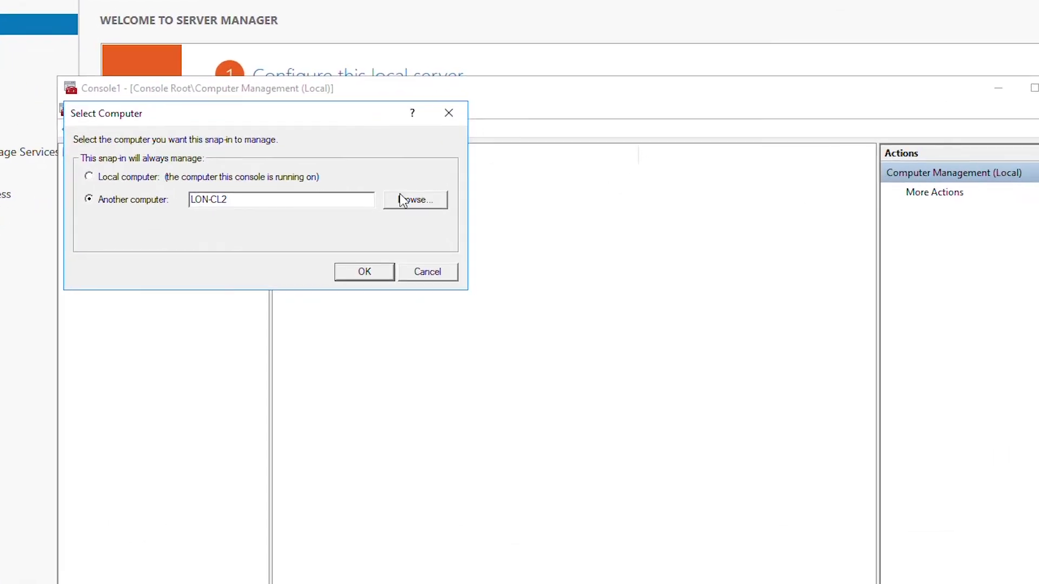
{"action": "left_click", "coordinate": [402, 200]}
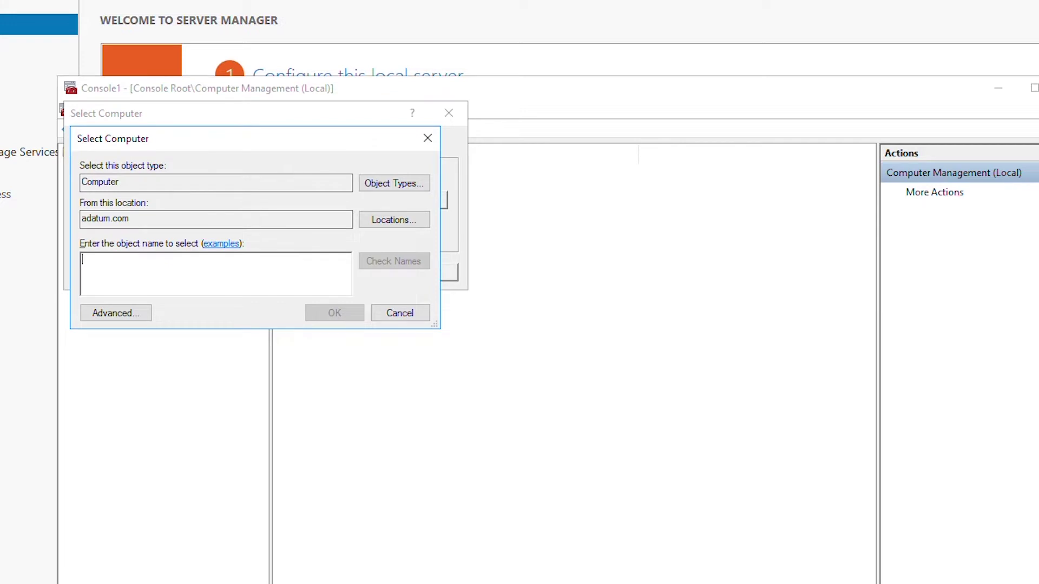
{"action": "key", "text": "ctrl+v"}
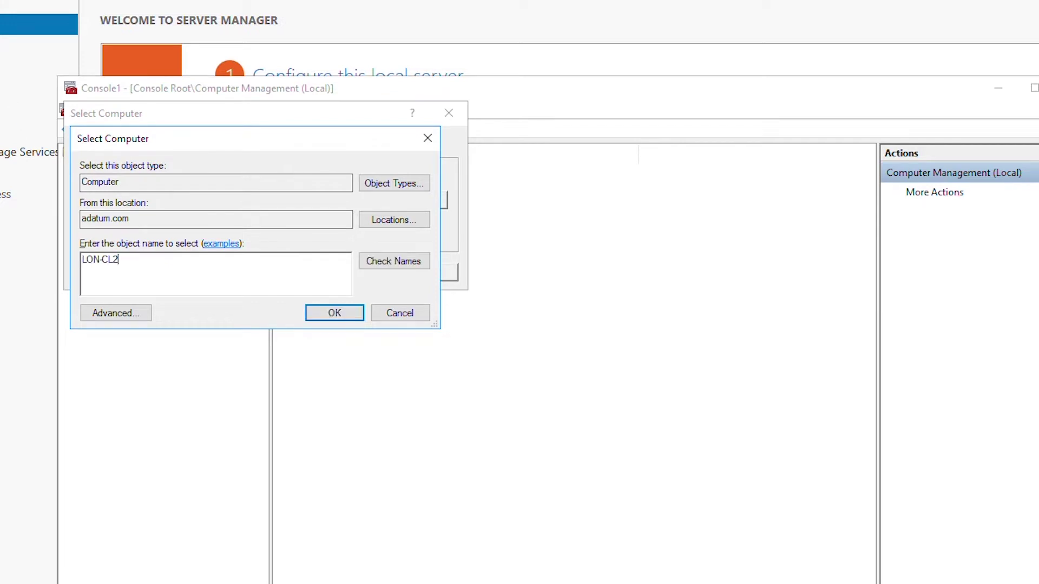
{"action": "left_click", "coordinate": [394, 263]}
{"action": "left_click", "coordinate": [323, 313]}
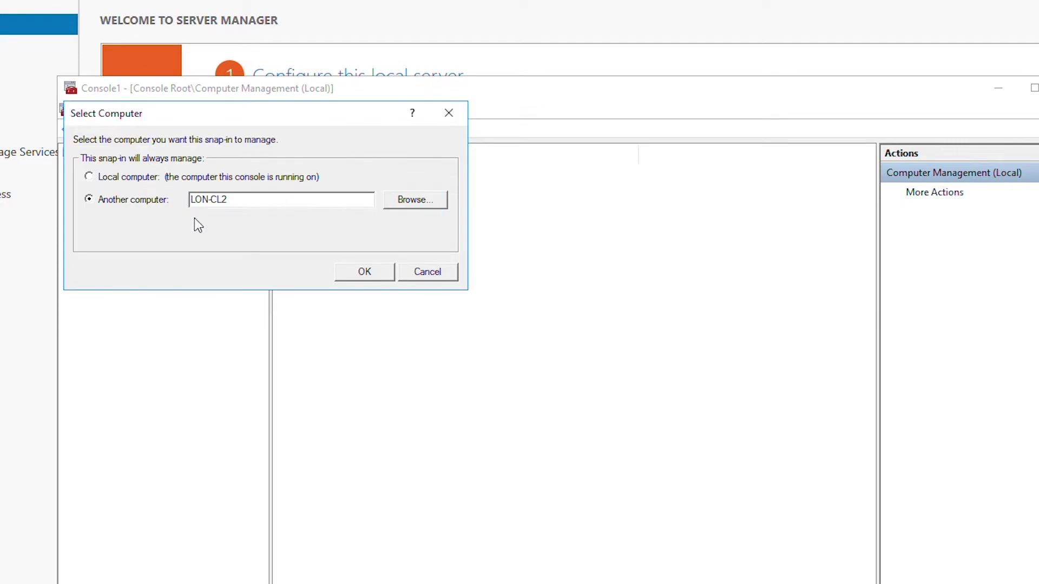
{"action": "left_click", "coordinate": [361, 278]}
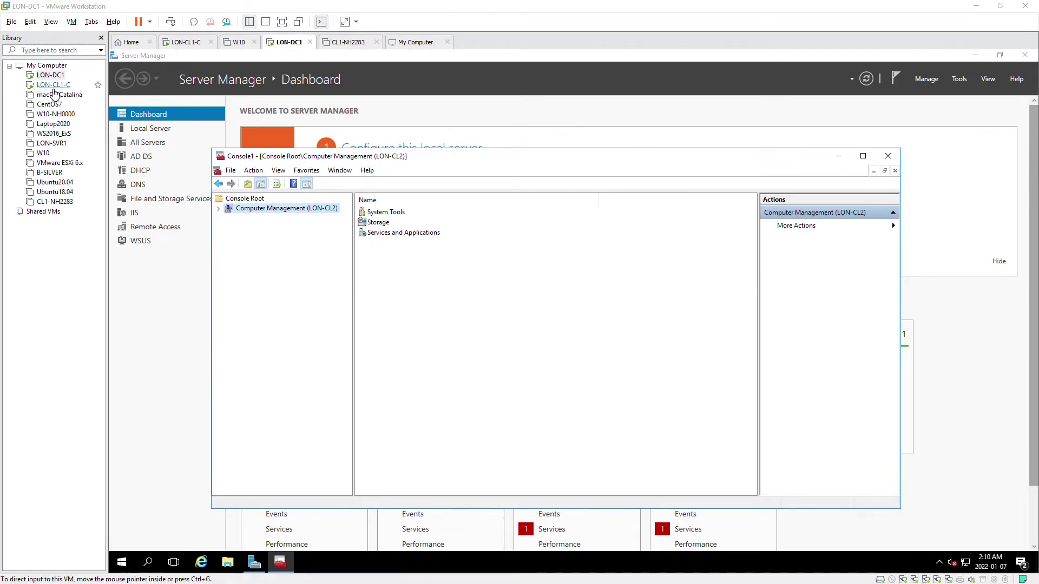
{"action": "left_click", "coordinate": [53, 84]}
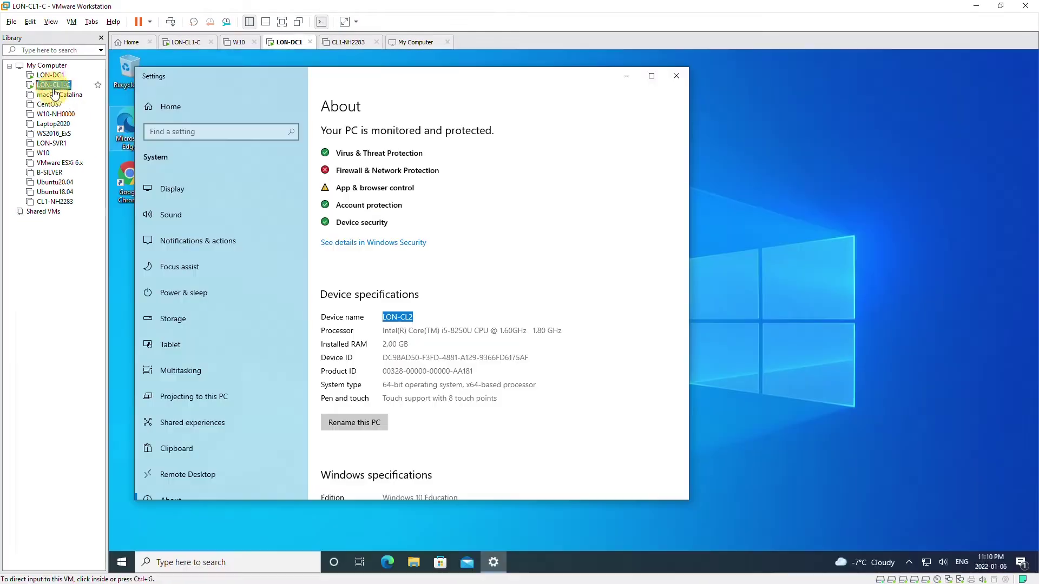
{"action": "left_click", "coordinate": [676, 76]}
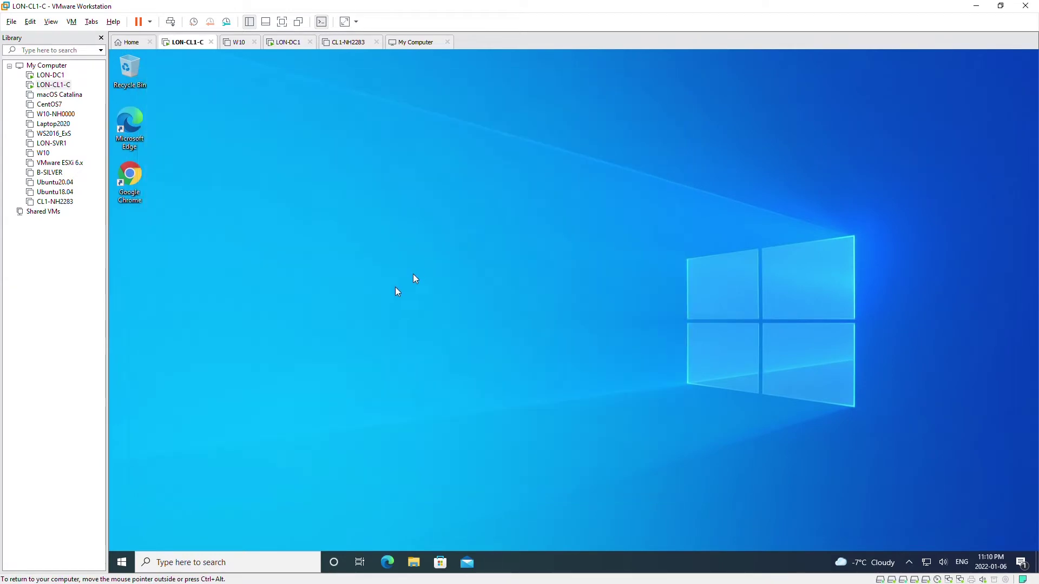
{"action": "left_click", "coordinate": [122, 563]}
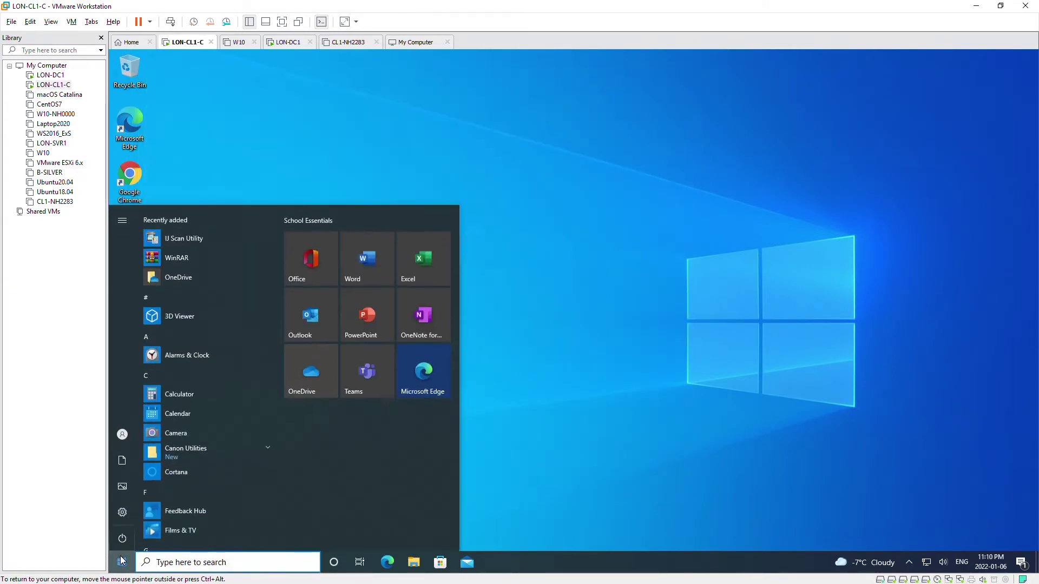
{"action": "type", "text": "defen"}
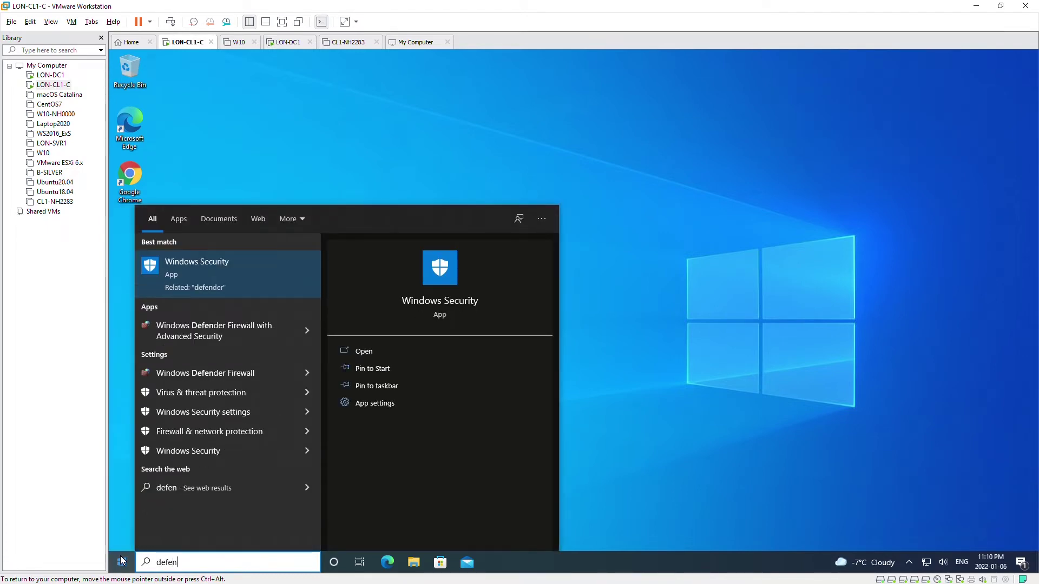
{"action": "left_click", "coordinate": [234, 375]}
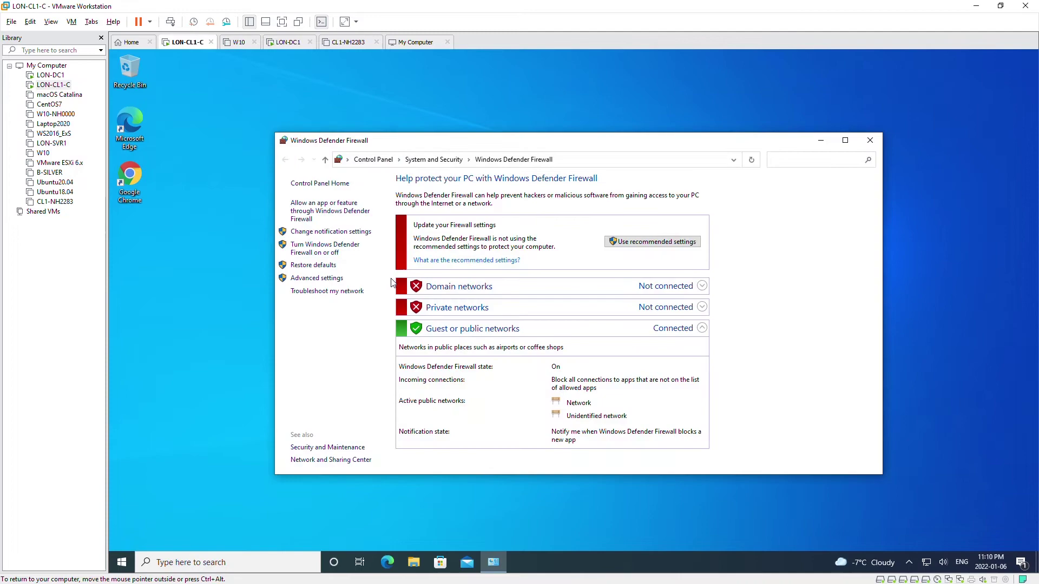
{"action": "left_click", "coordinate": [324, 250]}
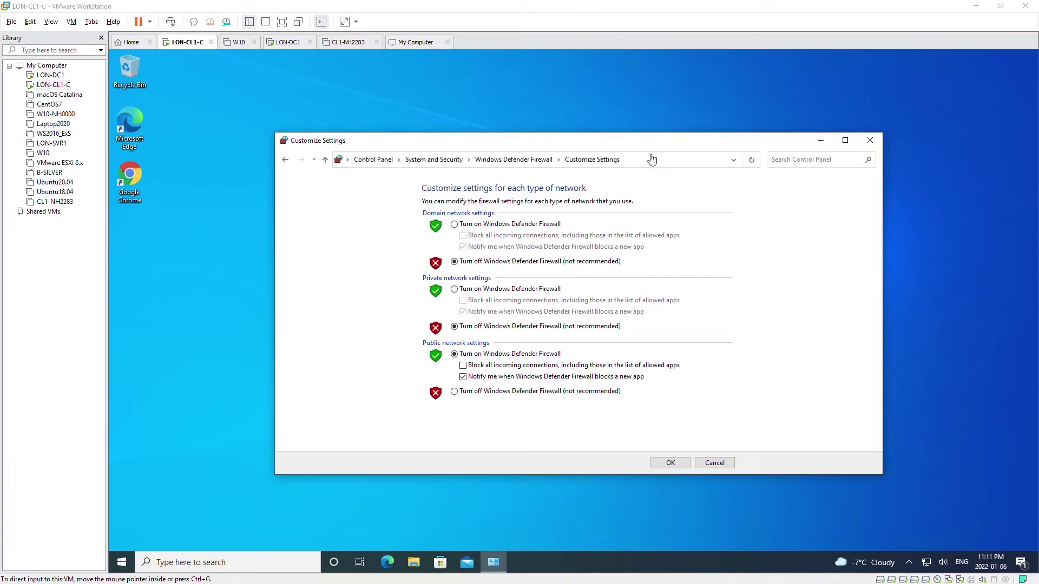
{"action": "left_click", "coordinate": [869, 142]}
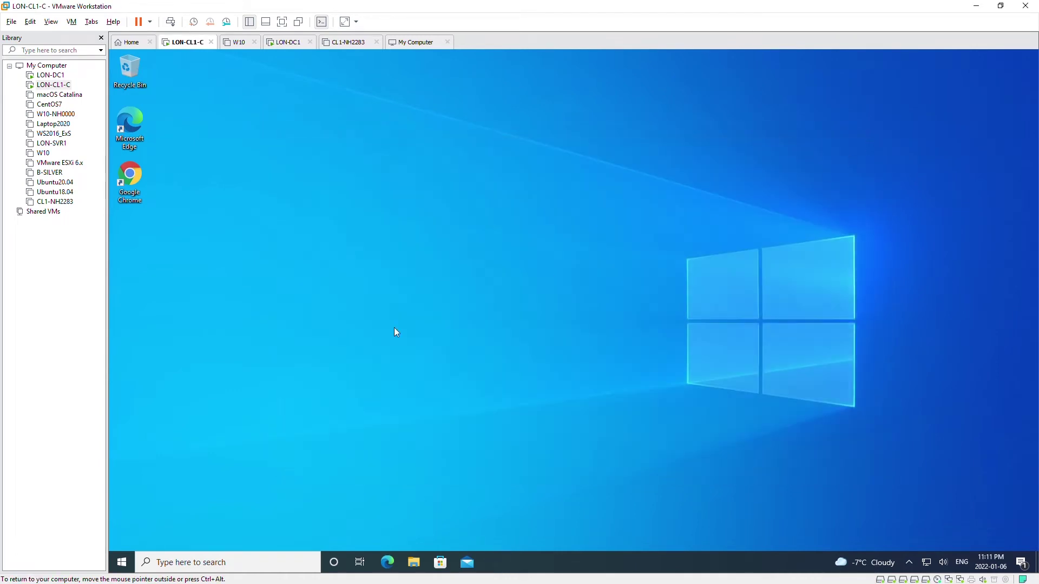
Open Services on the client, check Print Spooler is running, and return to LON-DC1
{"action": "left_click", "coordinate": [122, 563]}
{"action": "type", "text": "services"}
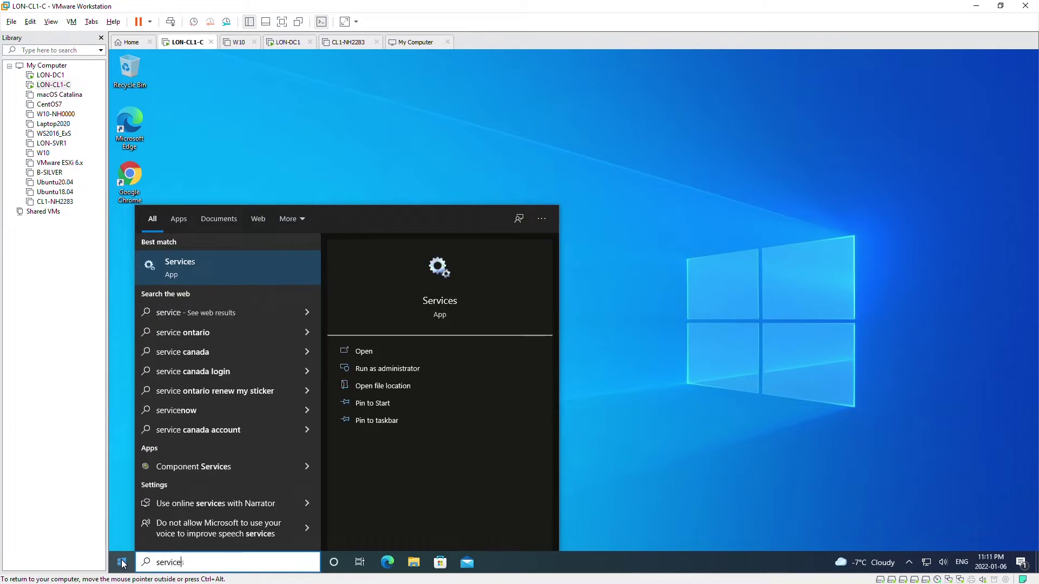
{"action": "key", "text": "Return"}
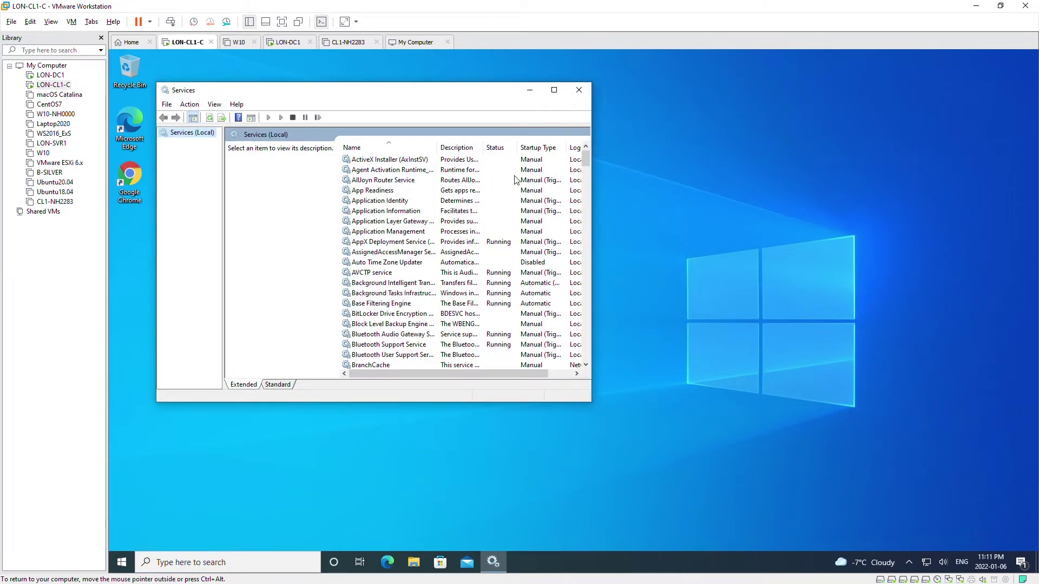
{"action": "left_click_drag", "start_coordinate": [587, 154], "coordinate": [585, 266]}
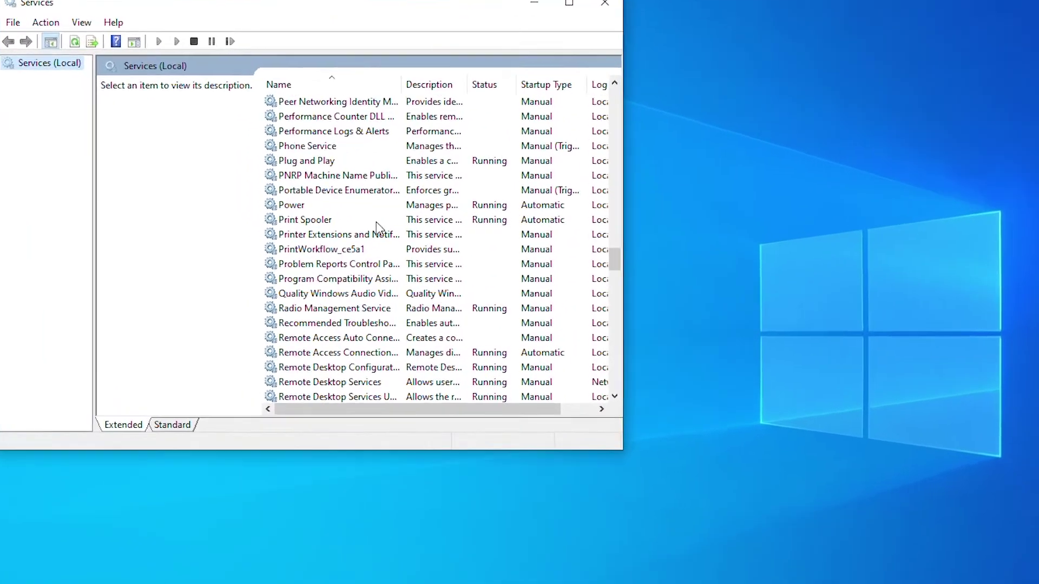
{"action": "left_click", "coordinate": [412, 241]}
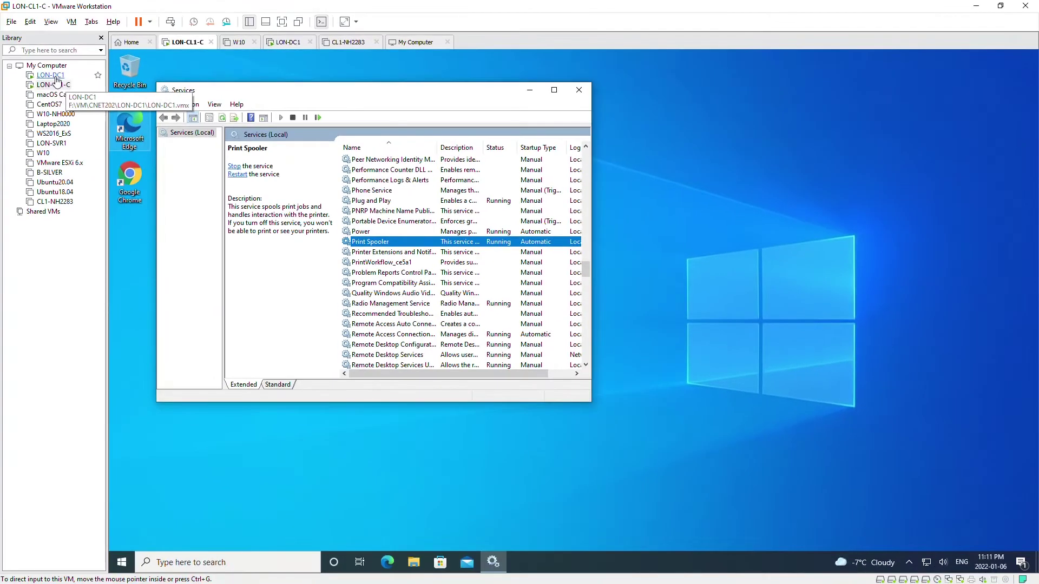
{"action": "left_click", "coordinate": [56, 78]}
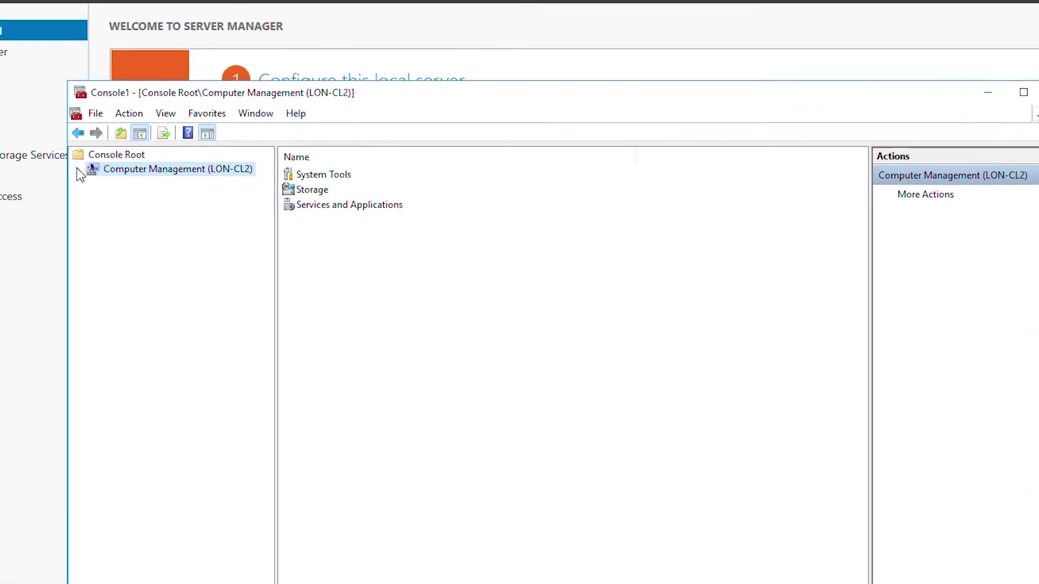
Expand Services and Applications > Services under LON-CL2 and stop Print Spooler
{"action": "left_click", "coordinate": [77, 169]}
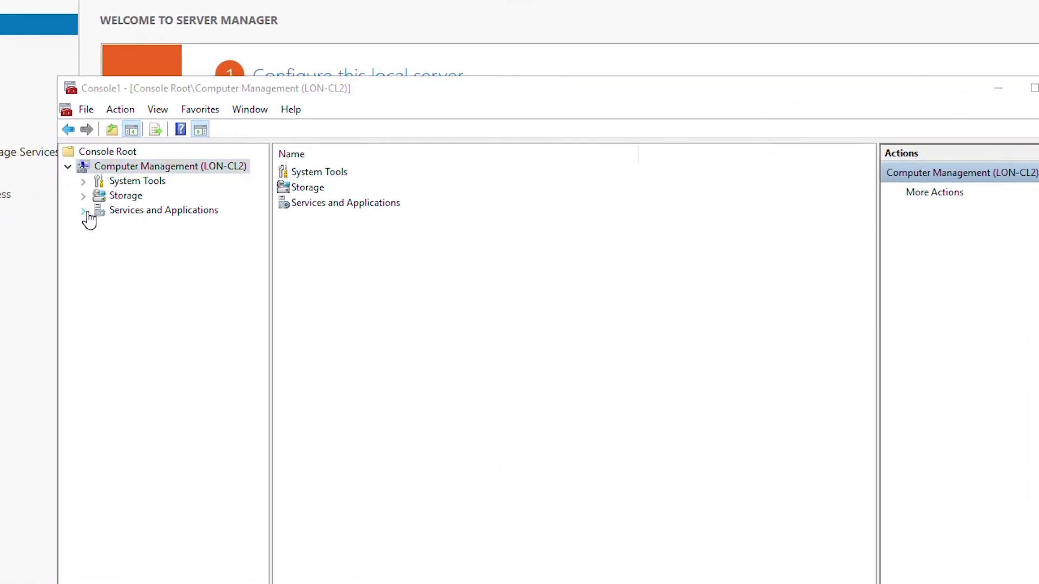
{"action": "left_click", "coordinate": [84, 211]}
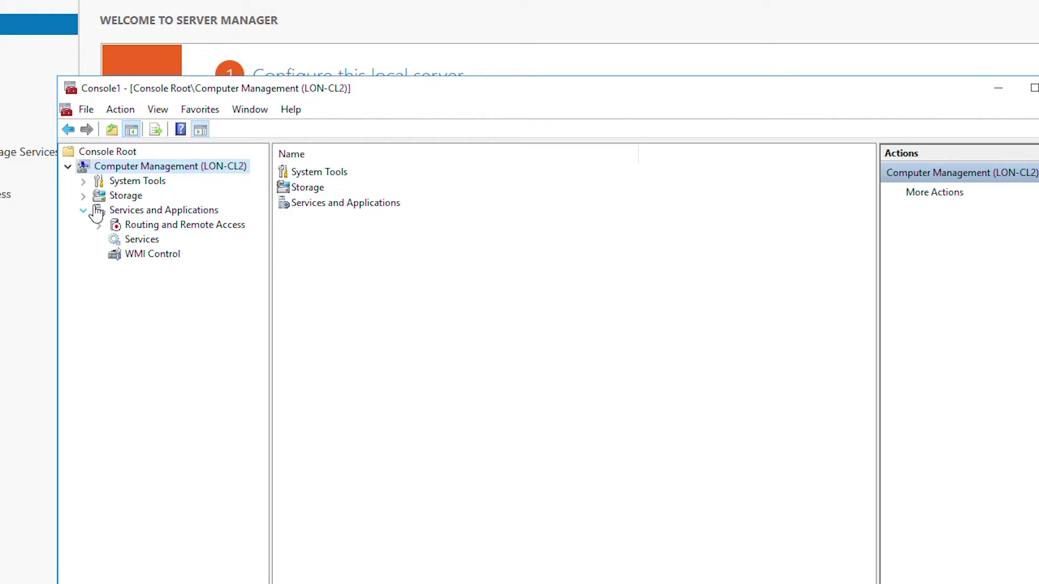
{"action": "left_click", "coordinate": [140, 242]}
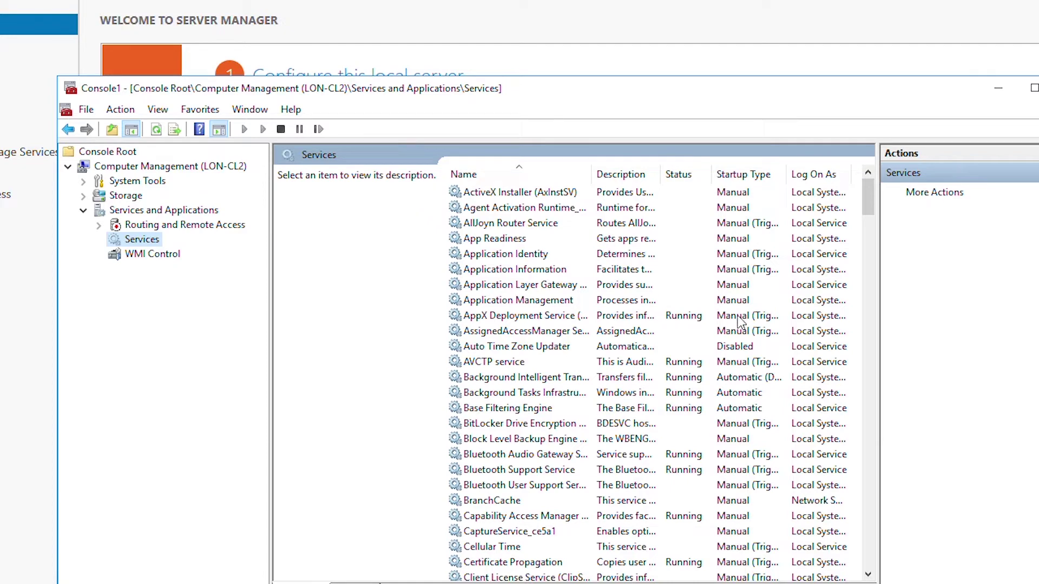
{"action": "left_click_drag", "start_coordinate": [868, 196], "coordinate": [869, 343]}
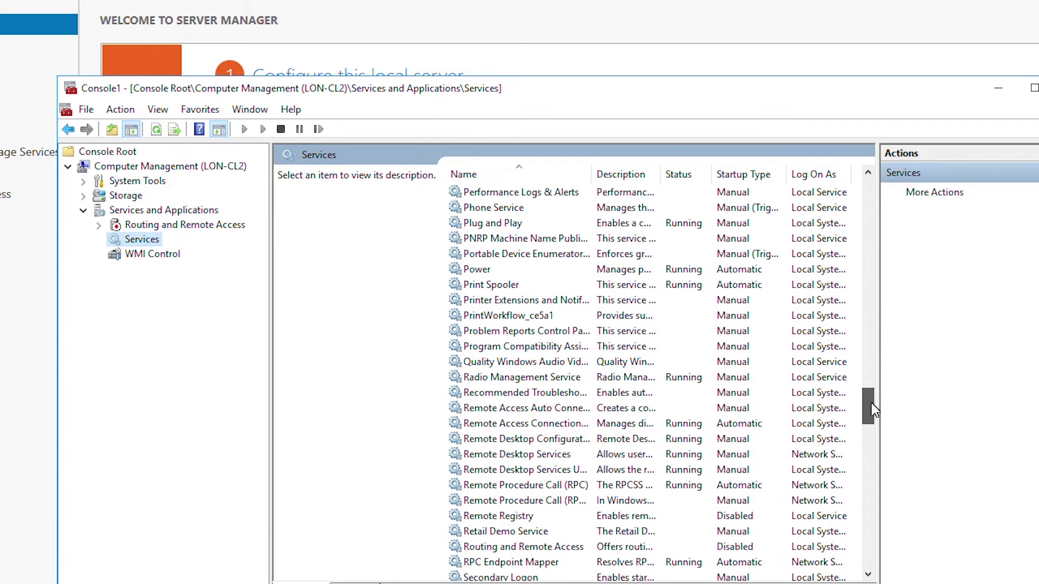
{"action": "mouse_move", "coordinate": [874, 411]}
{"action": "left_mouse_down"}
{"action": "mouse_move", "coordinate": [877, 444]}
{"action": "mouse_move", "coordinate": [882, 405]}
{"action": "left_mouse_up"}
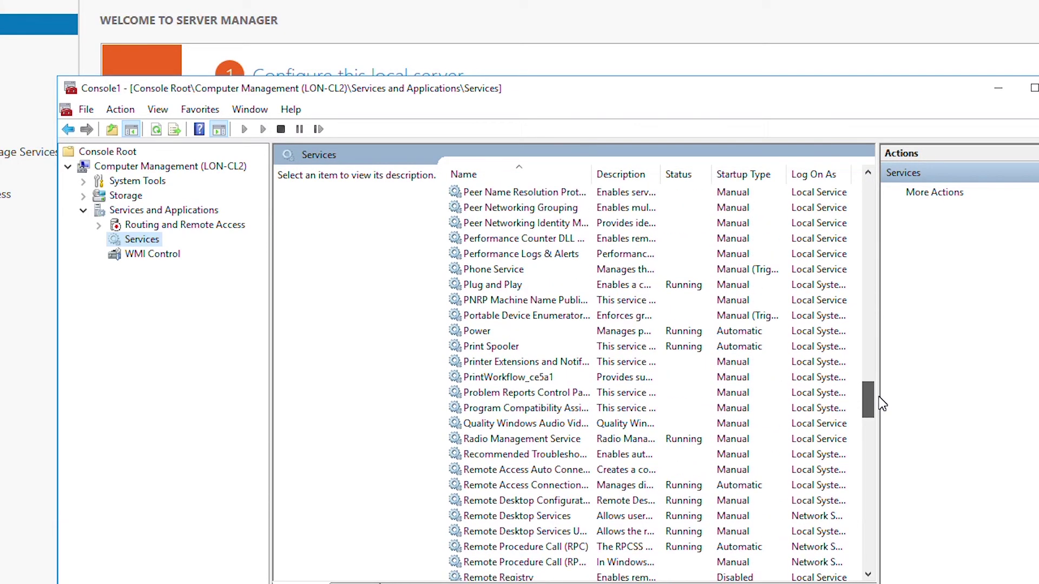
{"action": "left_click", "coordinate": [511, 347]}
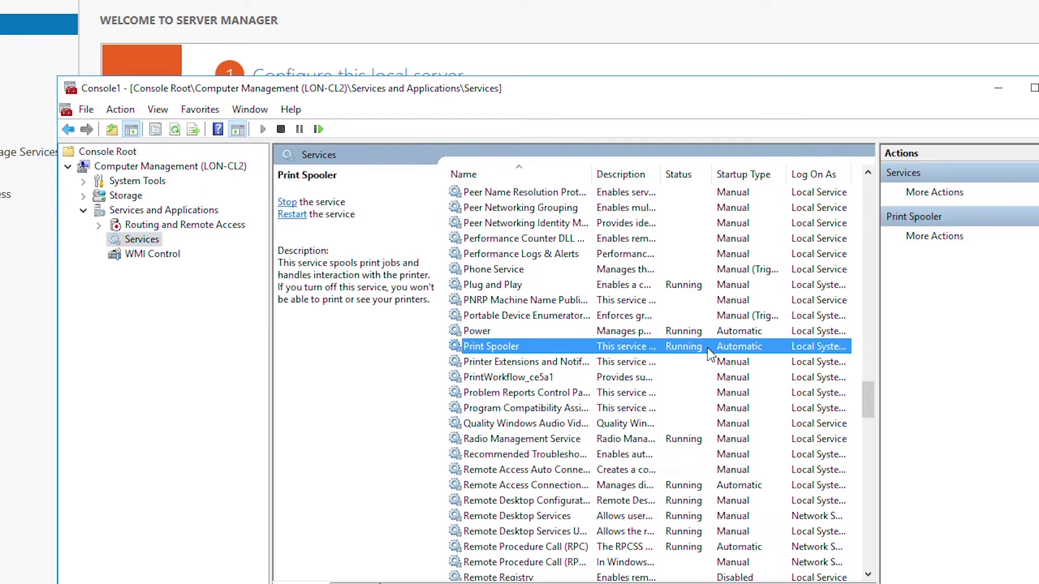
{"action": "left_click", "coordinate": [287, 202]}
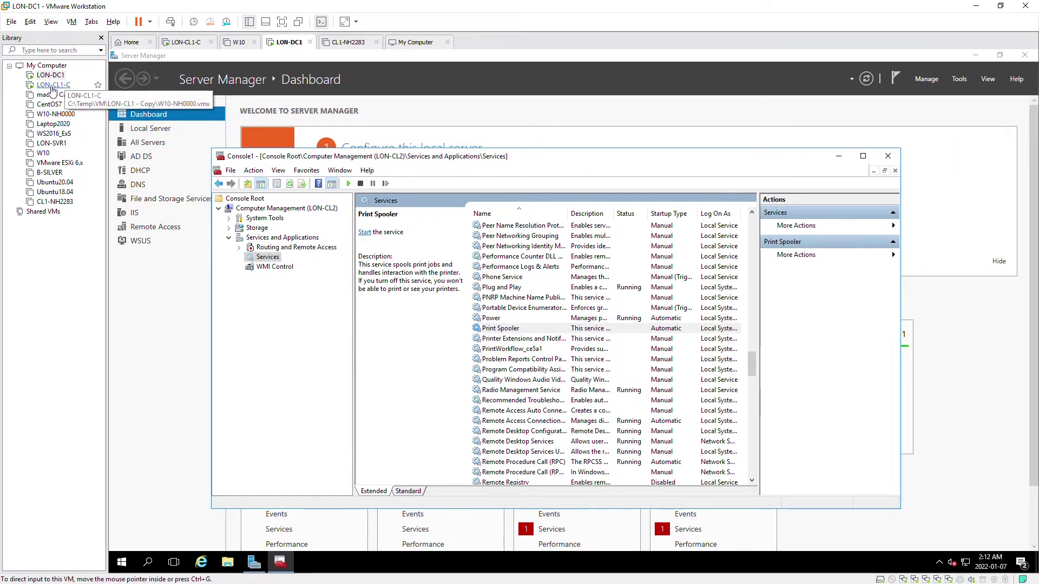
On LON-CL1-C, widen the Services list and start Print Spooler again
{"action": "left_click", "coordinate": [52, 86]}
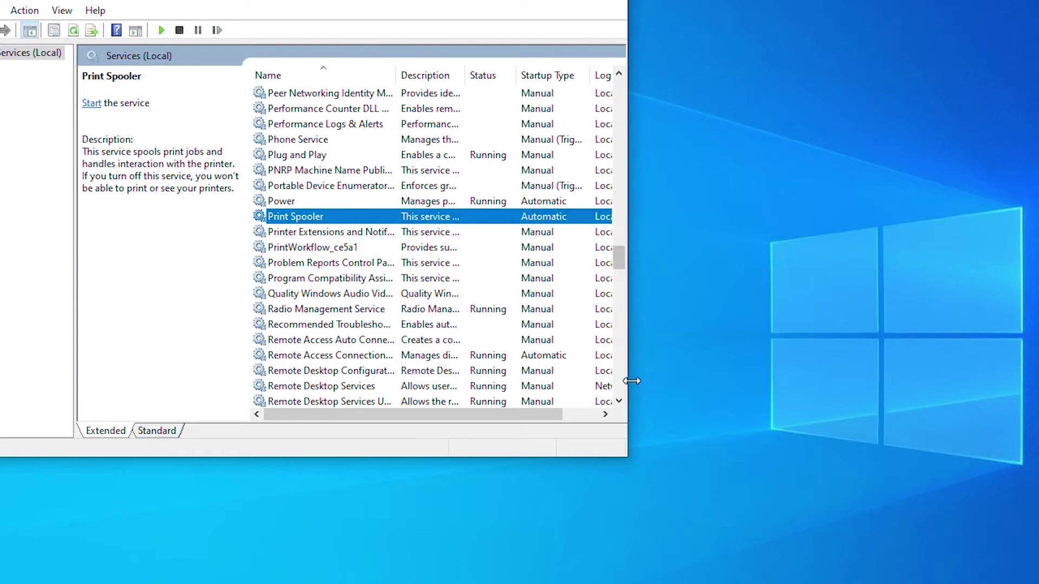
{"action": "left_click_drag", "start_coordinate": [628, 378], "coordinate": [891, 376]}
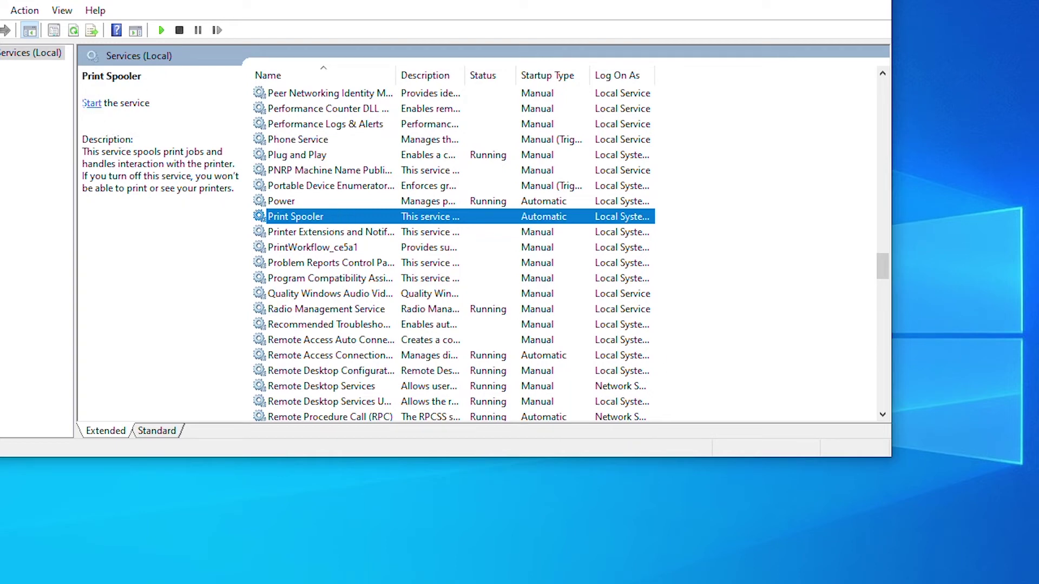
{"action": "left_click", "coordinate": [92, 103]}
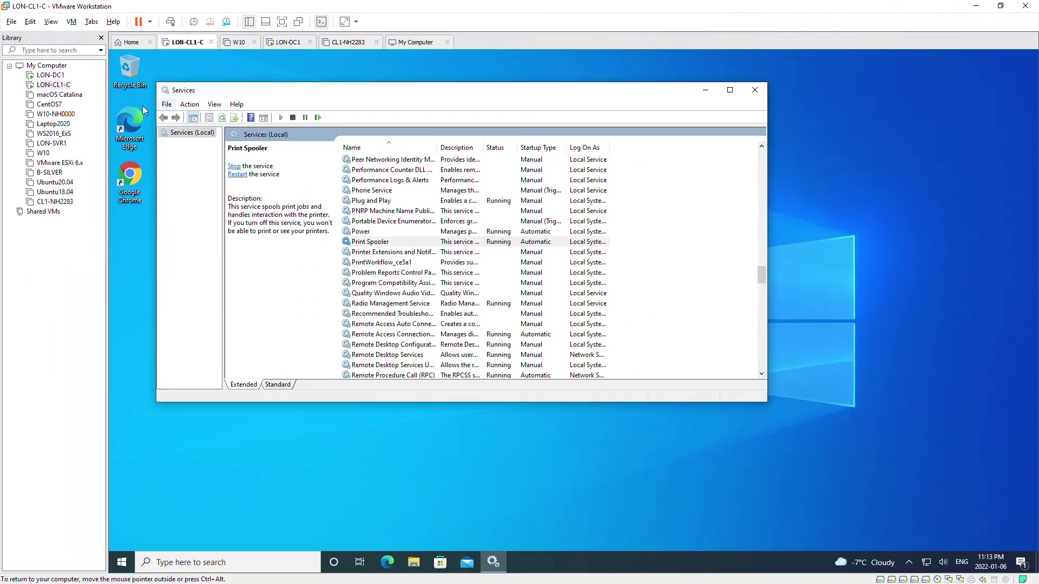
{"action": "left_click", "coordinate": [23, 62]}
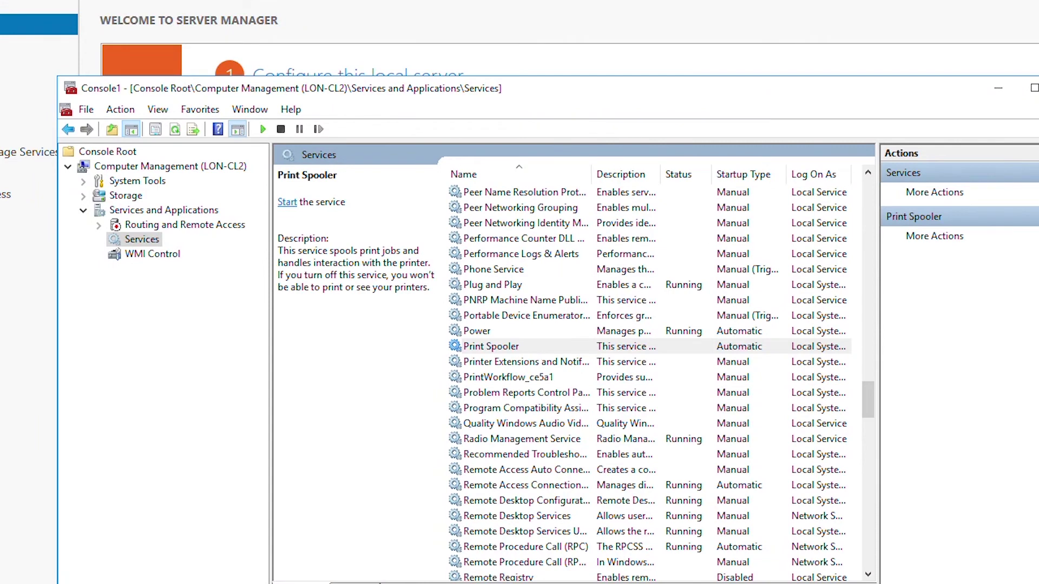
Refresh the remote Services list, then stop Print Spooler on LON-CL2 again
{"action": "left_click", "coordinate": [497, 349]}
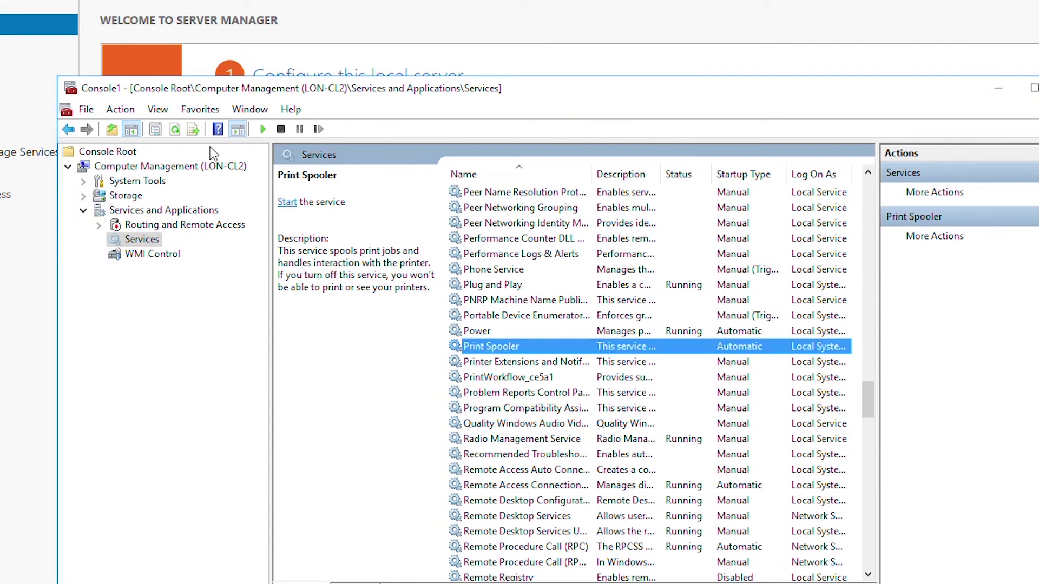
{"action": "left_click", "coordinate": [174, 129]}
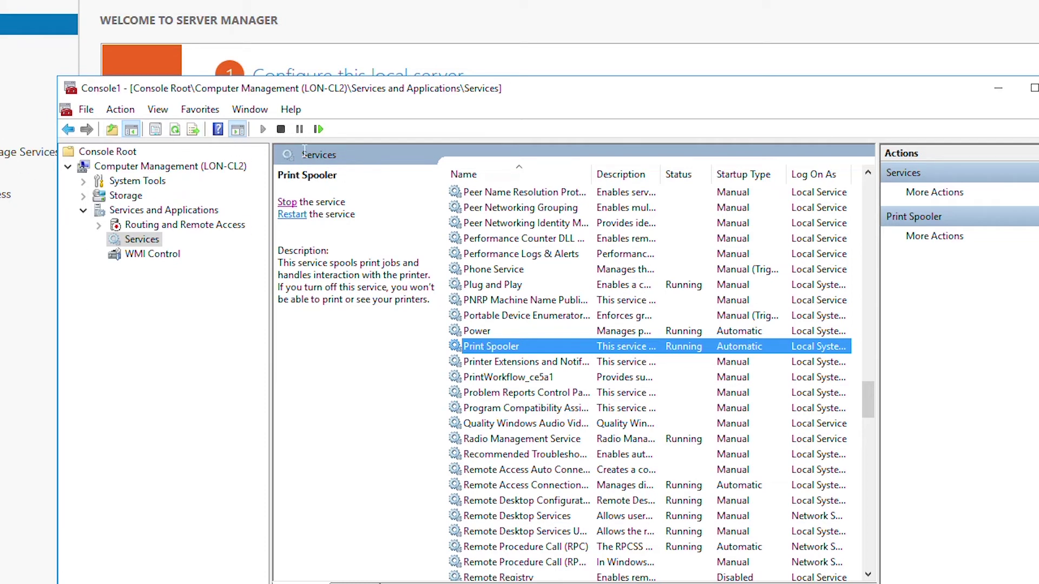
{"action": "left_click", "coordinate": [280, 130]}
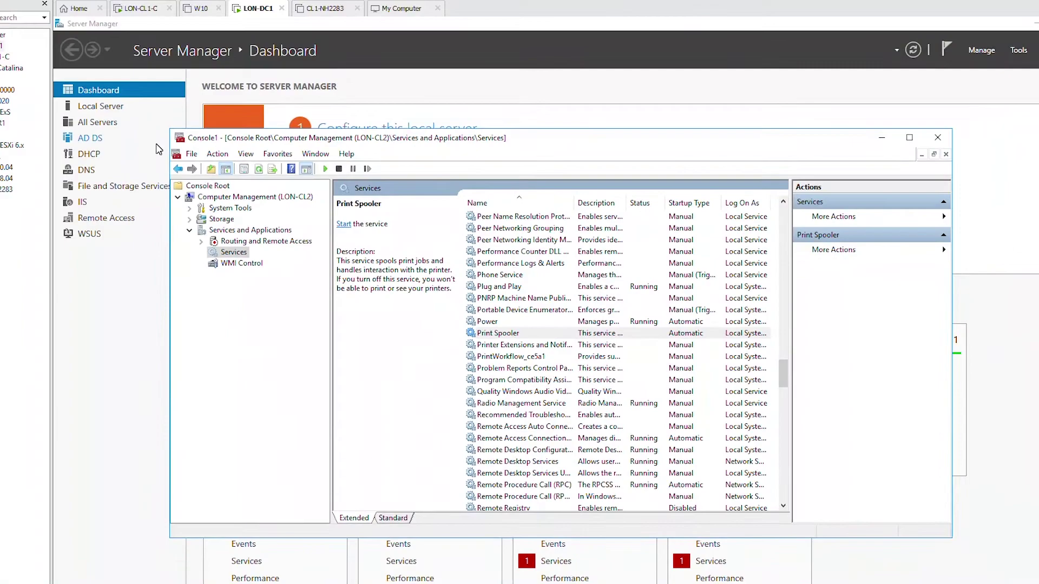
Refresh LON-CL1-C's Services list, confirm Print Spooler is stopped, and close Services
{"action": "left_click", "coordinate": [6, 56]}
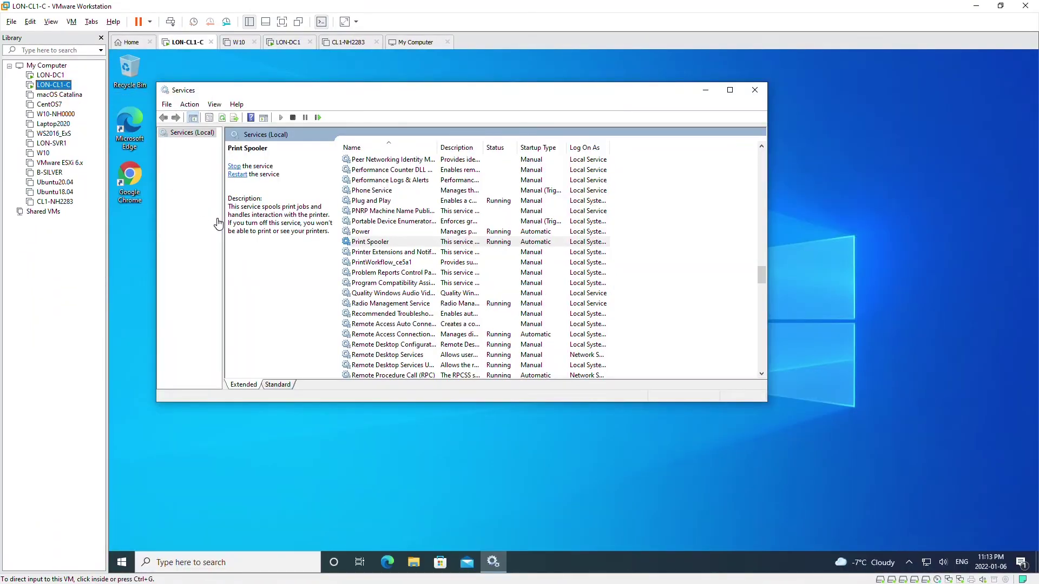
{"action": "key", "text": "ctrl+g"}
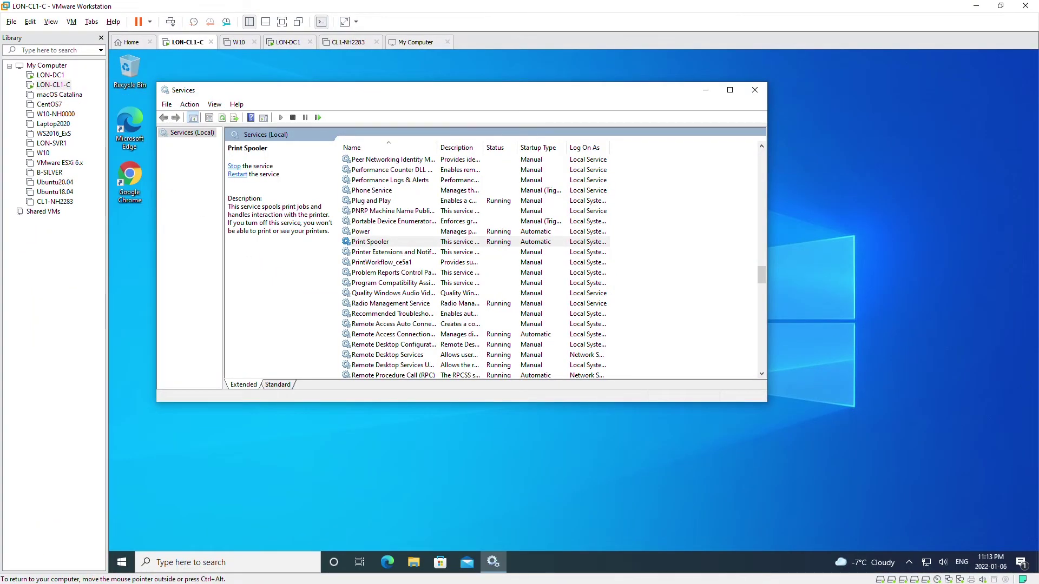
{"action": "left_click", "coordinate": [222, 117]}
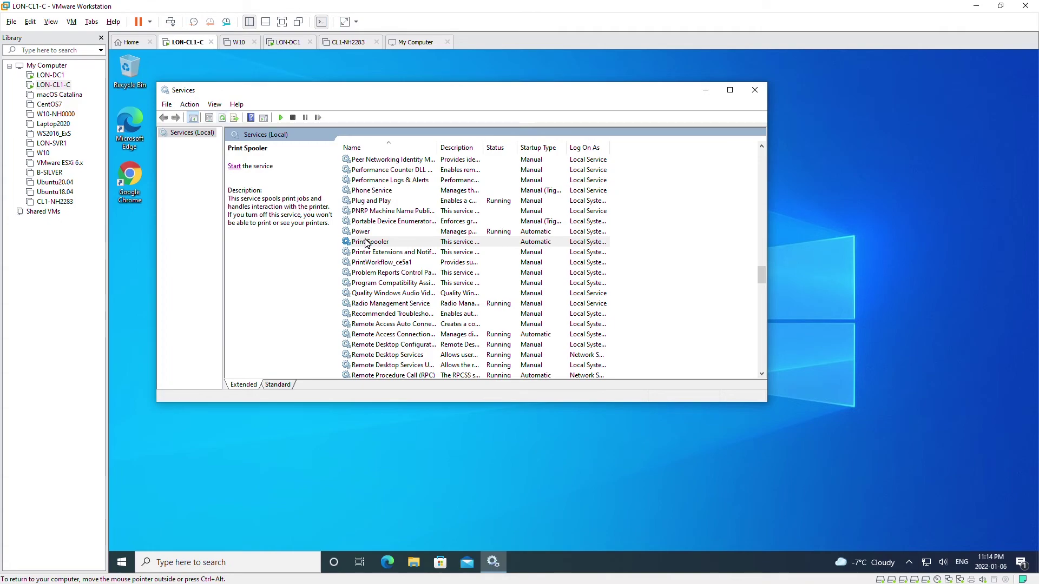
{"action": "left_click", "coordinate": [367, 243]}
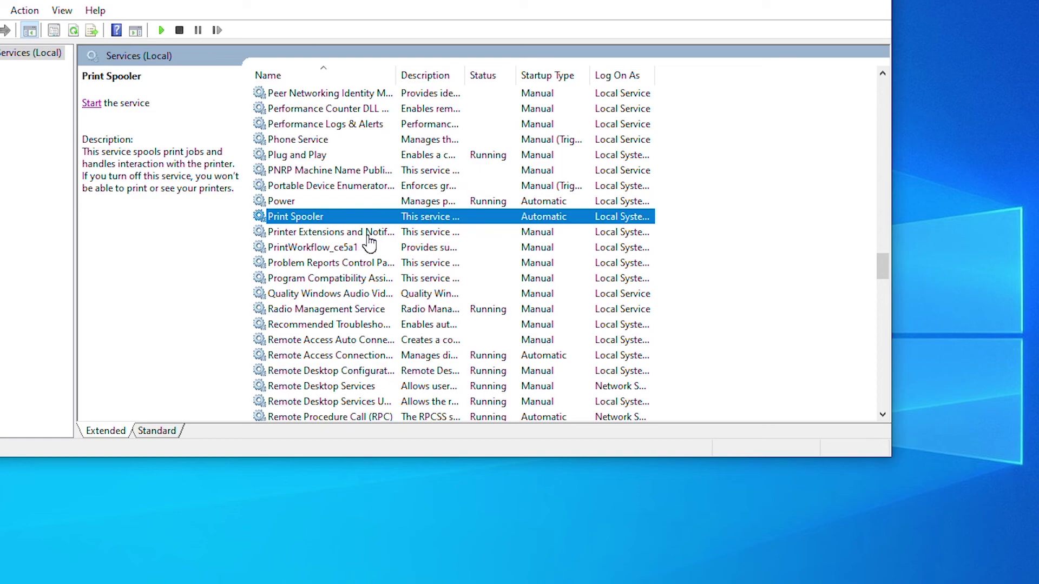
{"action": "left_click", "coordinate": [881, 0]}
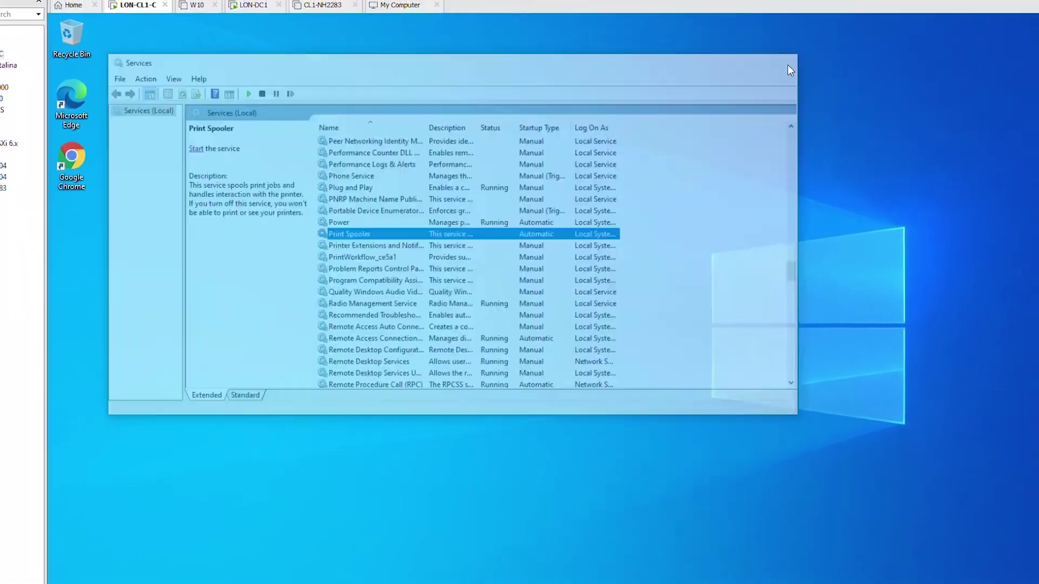
Switch back to the LON-DC1 console showing LON-CL2's Services list
{"action": "left_click", "coordinate": [50, 75]}
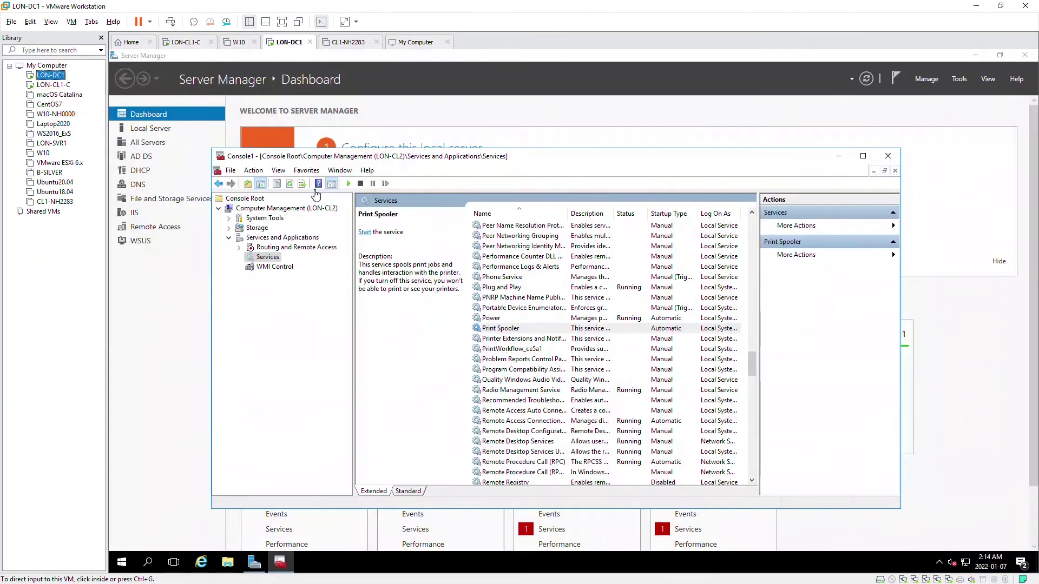